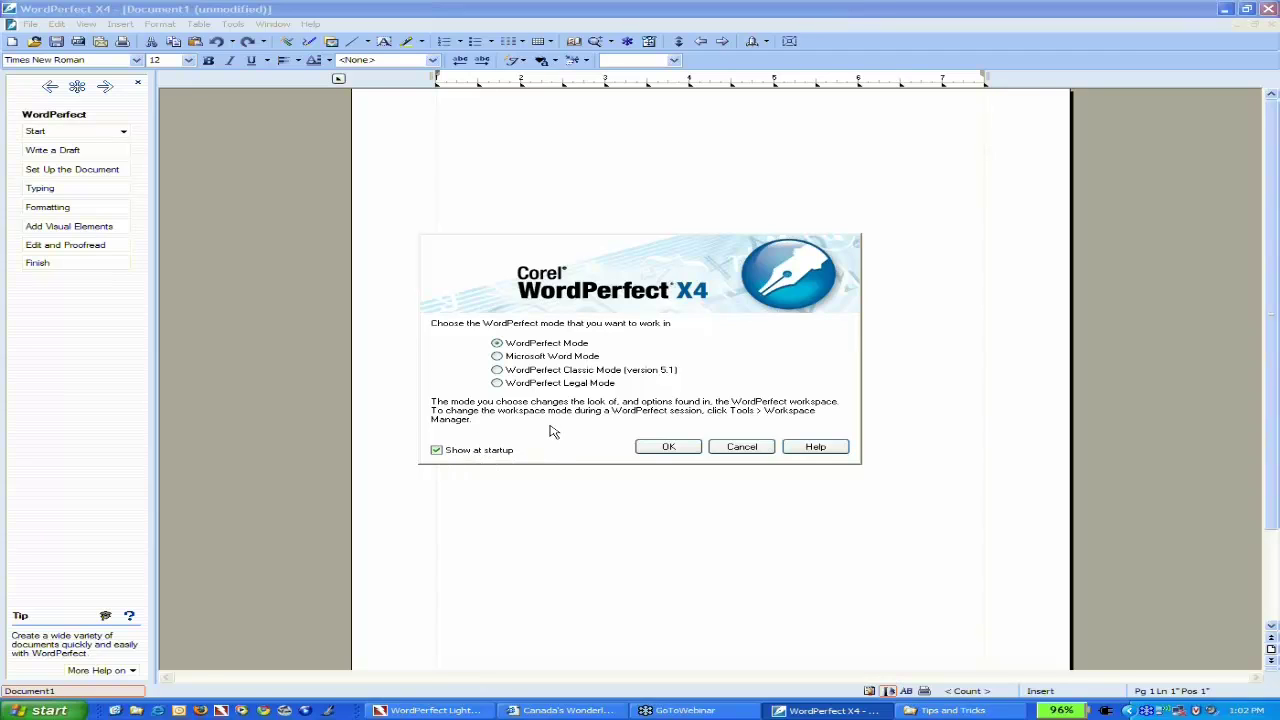
- Accept WordPerfect Mode as the workspace and open the dialog for creating a document from a project
{"action": "left_click", "coordinate": [666, 449]}
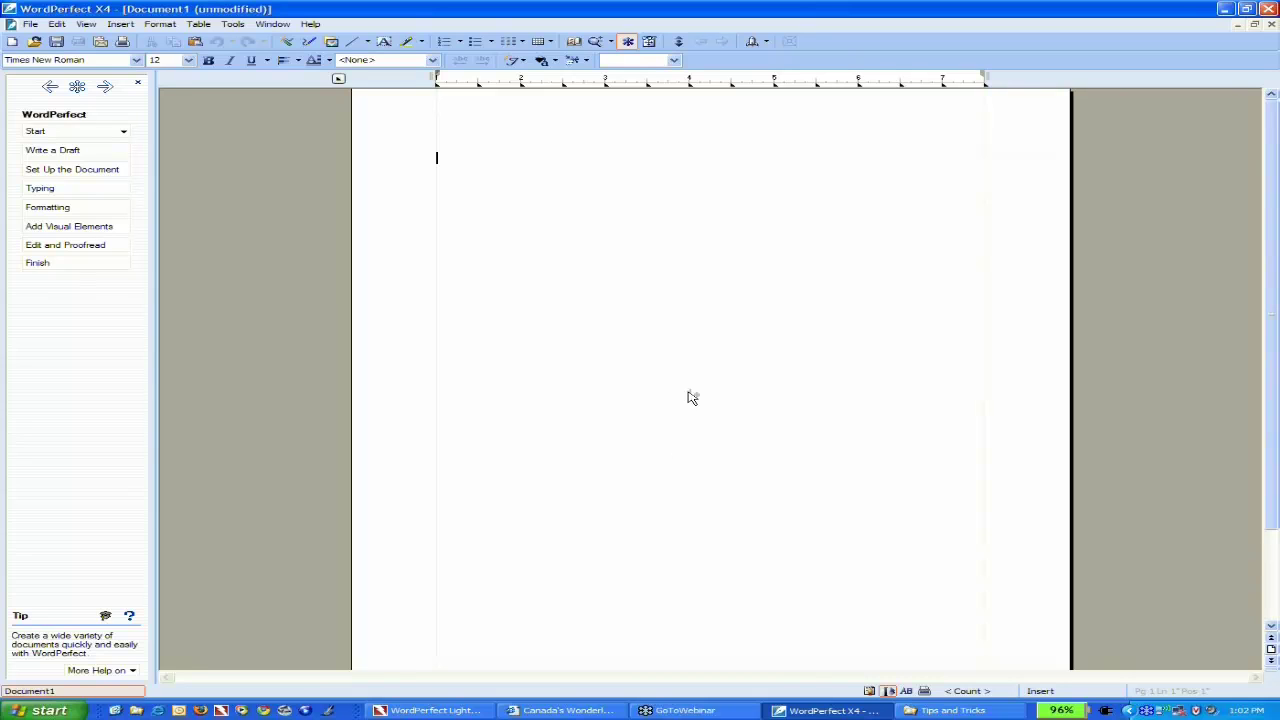
{"action": "left_click", "coordinate": [234, 25]}
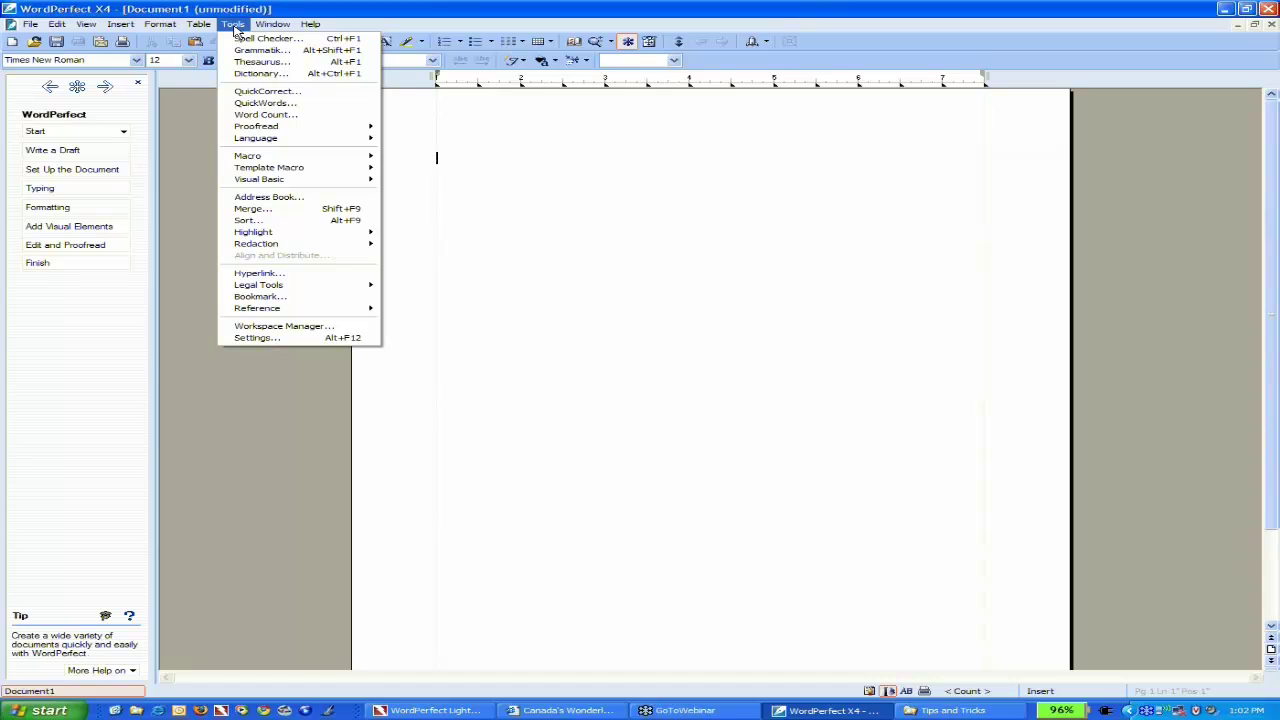
{"action": "mouse_move", "coordinate": [160, 27]}
{"action": "mouse_move", "coordinate": [31, 27]}
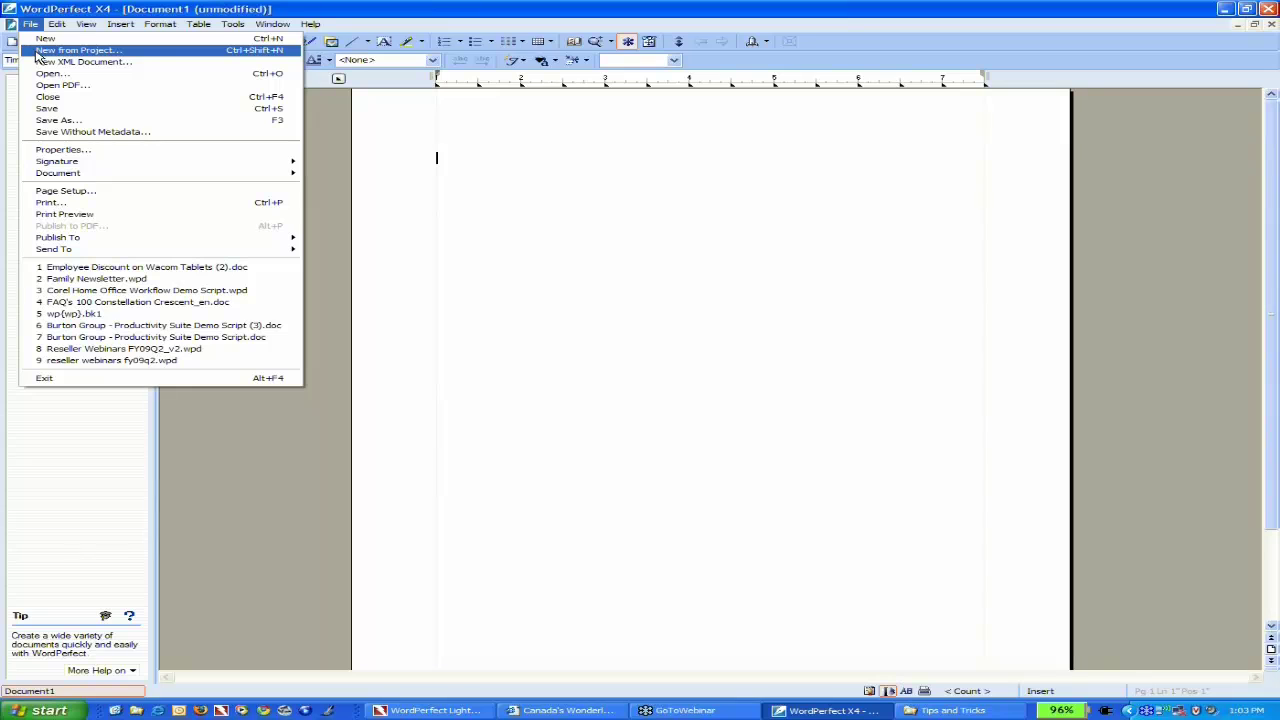
{"action": "left_click", "coordinate": [75, 50]}
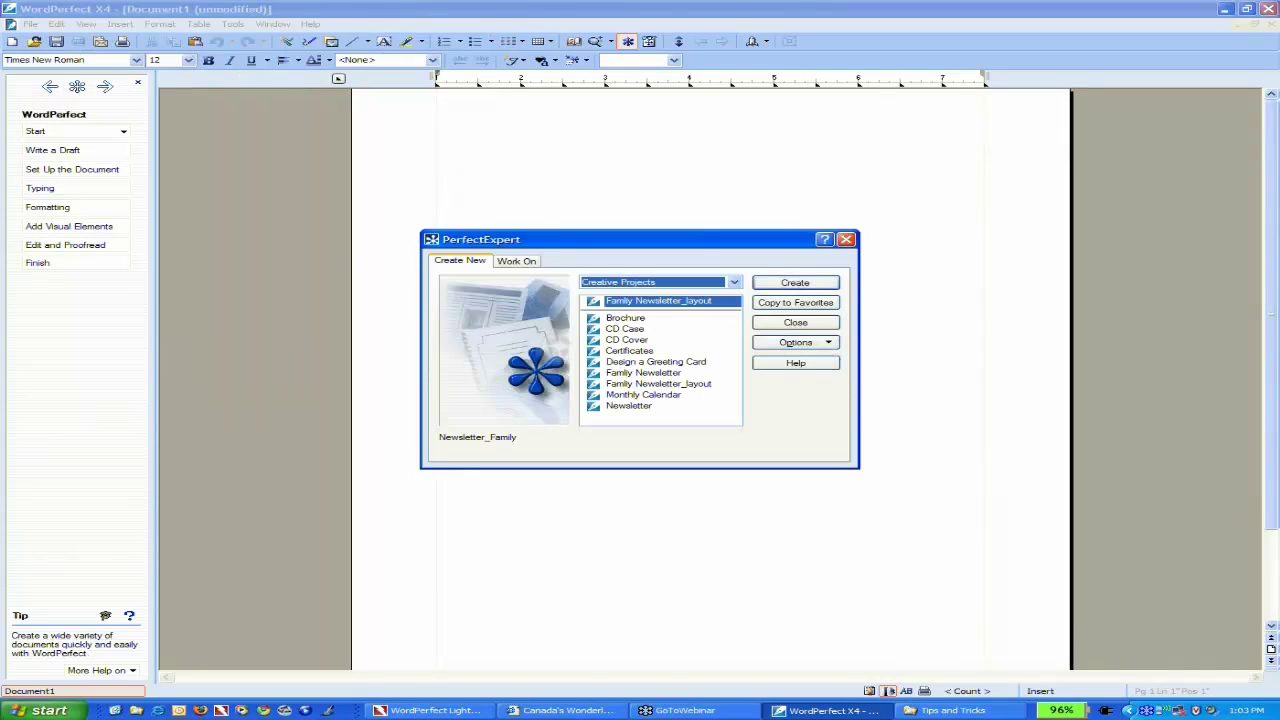
{"action": "left_click_drag", "start_coordinate": [613, 240], "coordinate": [602, 207]}
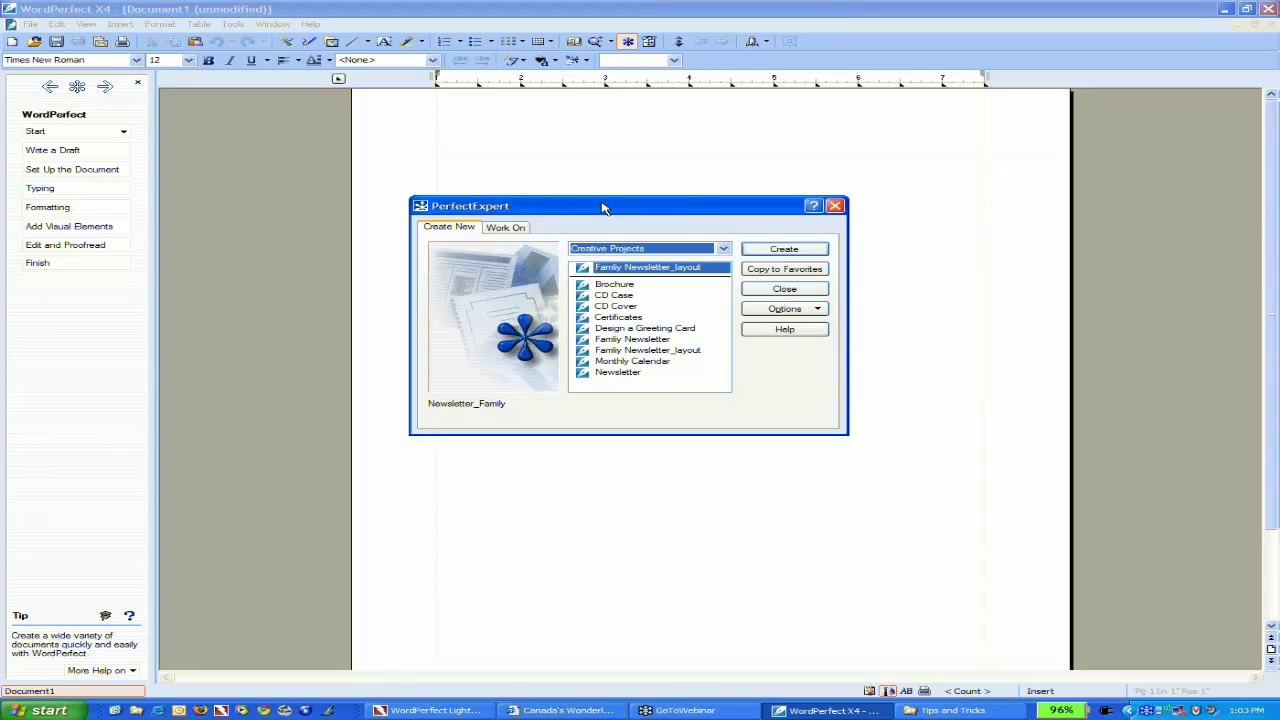
- Choose the Newsletter project in the [WordPerfect] category and open its template for editing
{"action": "left_click", "coordinate": [721, 249]}
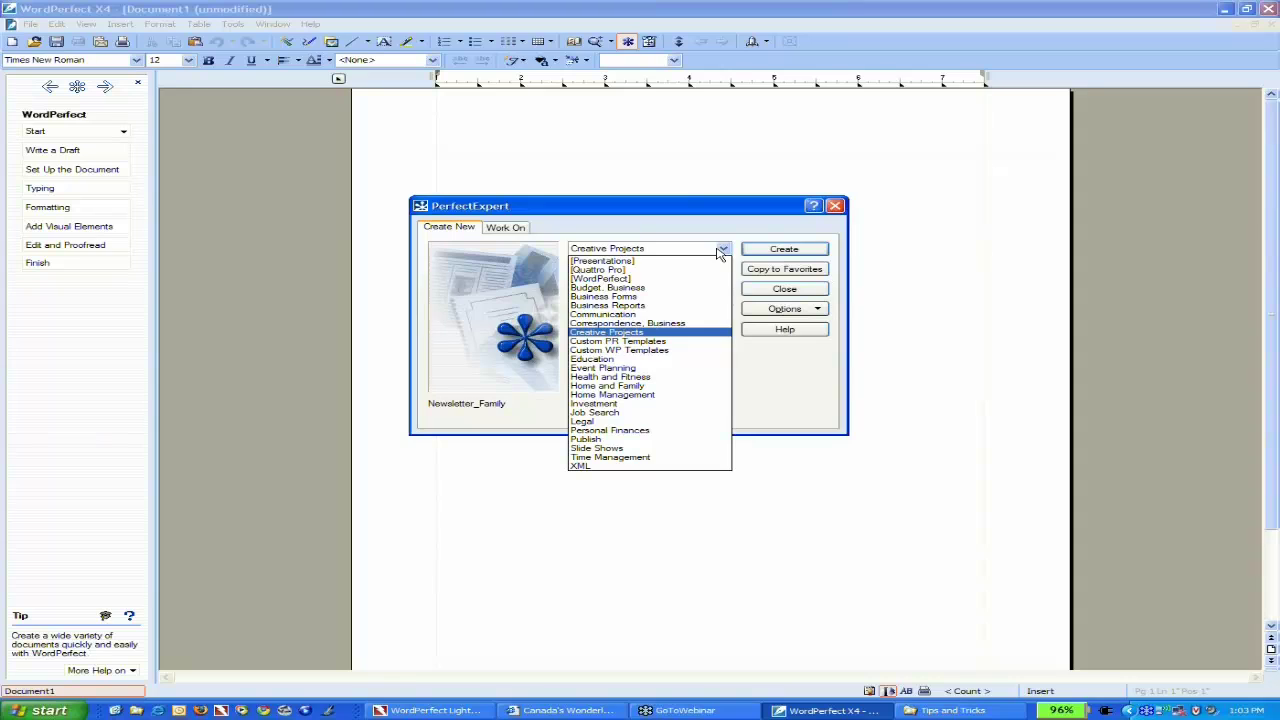
{"action": "left_click", "coordinate": [608, 281]}
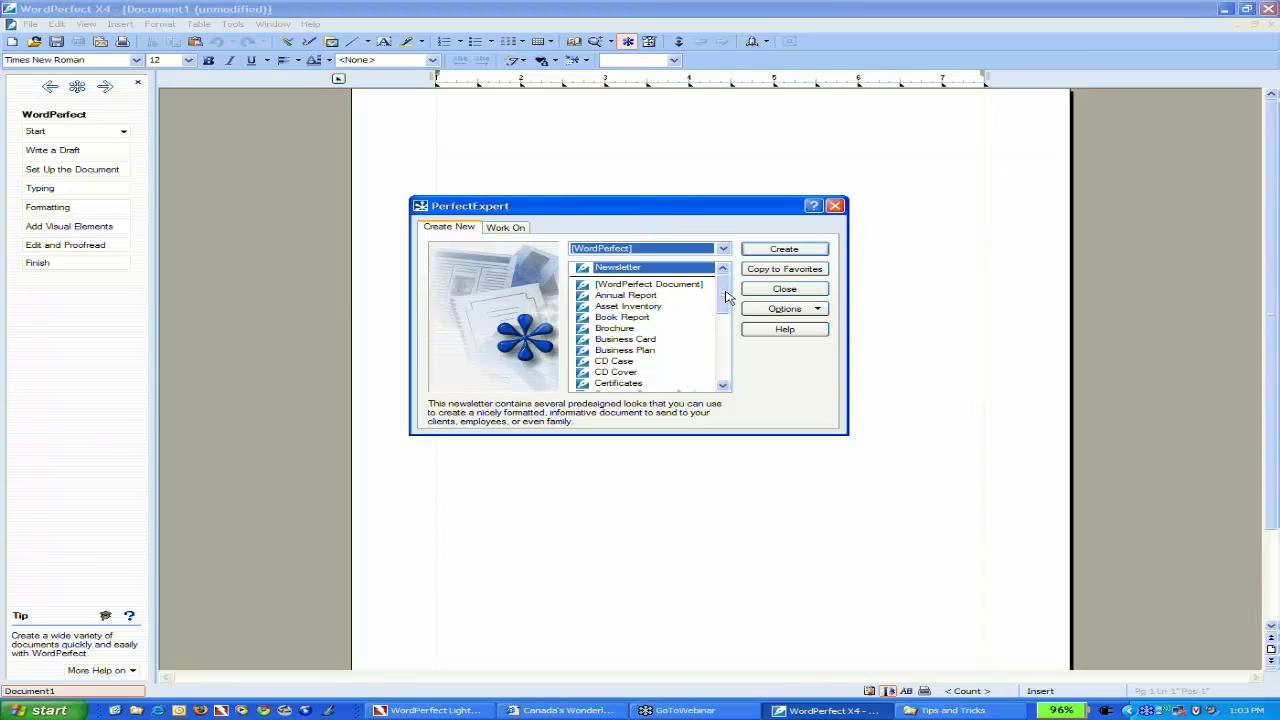
{"action": "left_click_drag", "start_coordinate": [727, 297], "coordinate": [727, 350]}
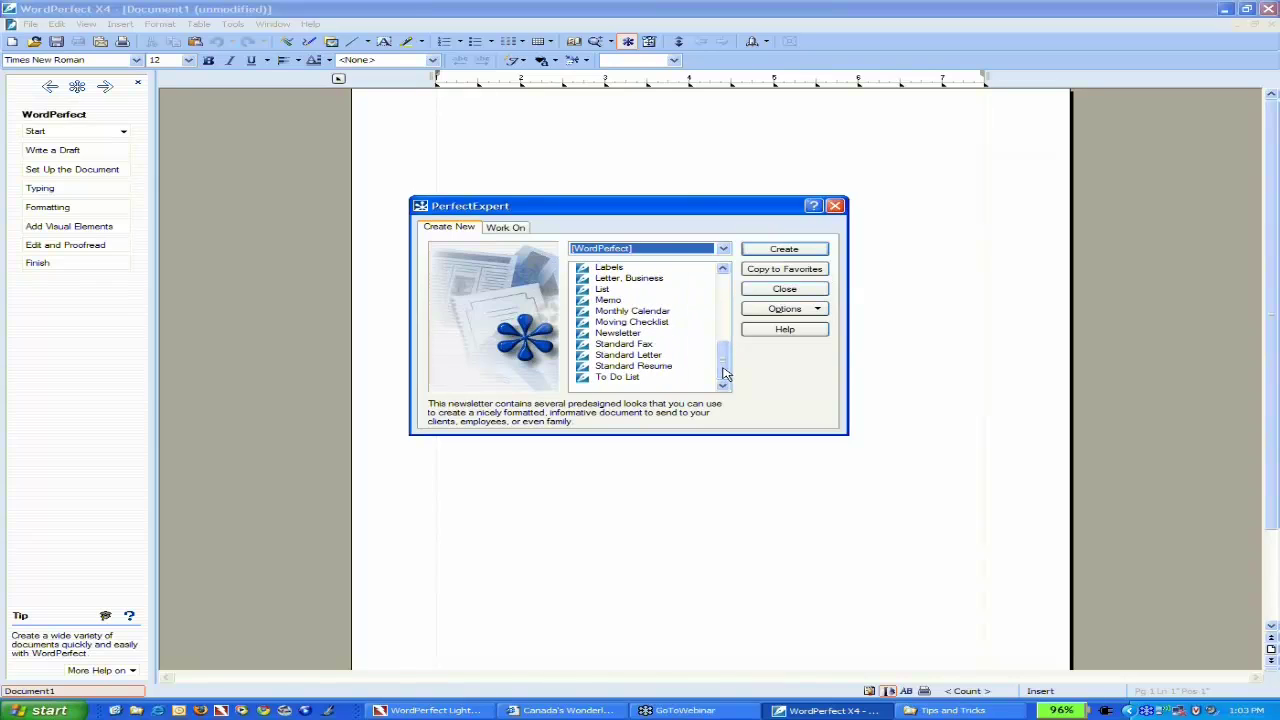
{"action": "left_click", "coordinate": [643, 337]}
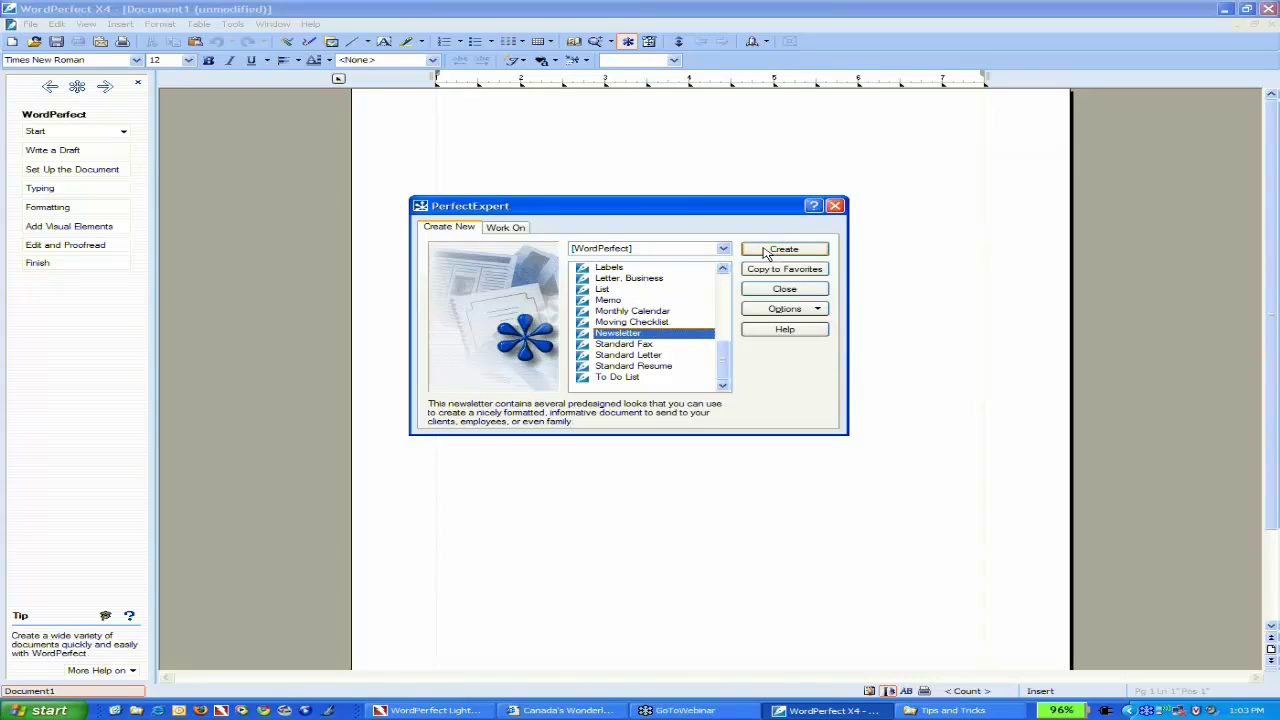
{"action": "left_click", "coordinate": [759, 313]}
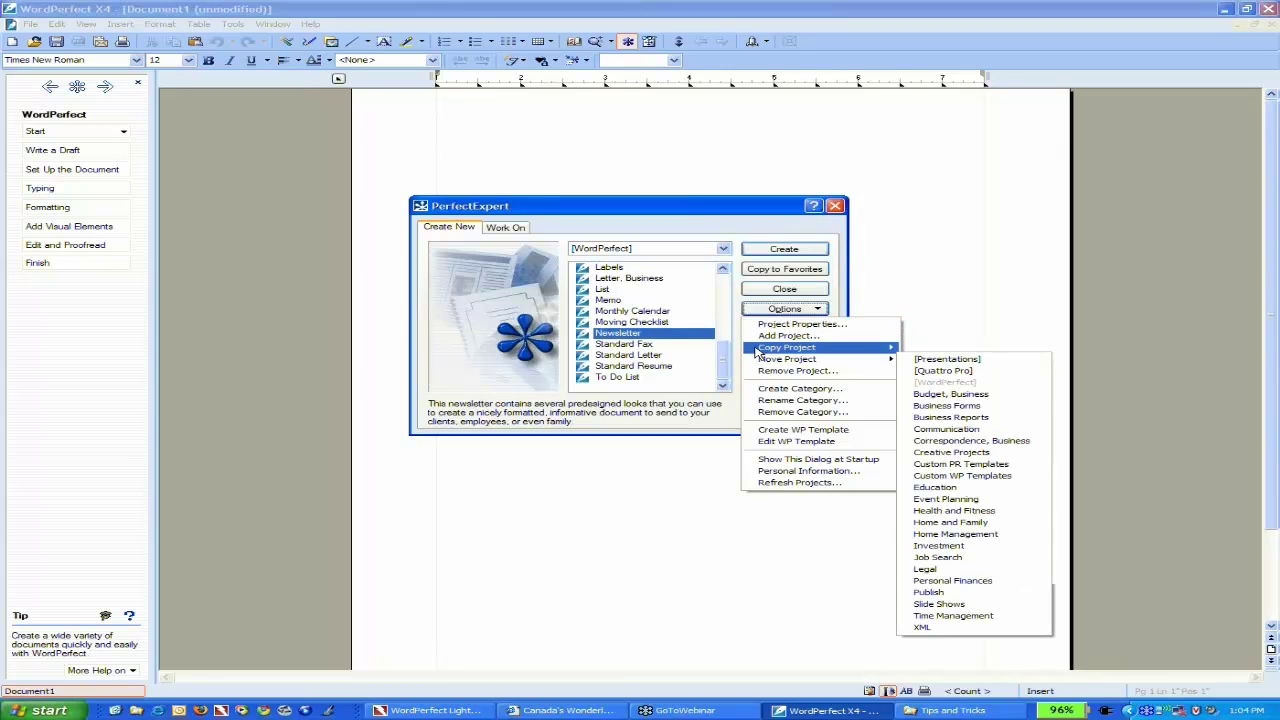
{"action": "mouse_move", "coordinate": [760, 347]}
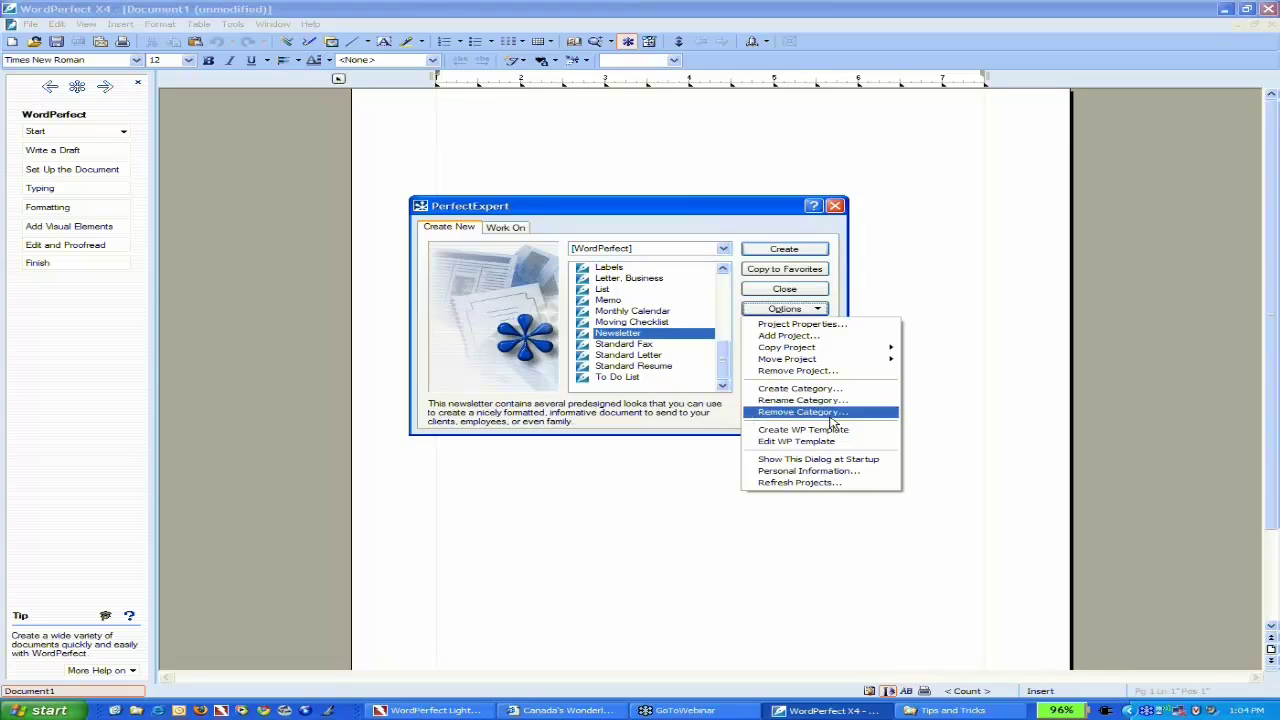
{"action": "left_click", "coordinate": [771, 442]}
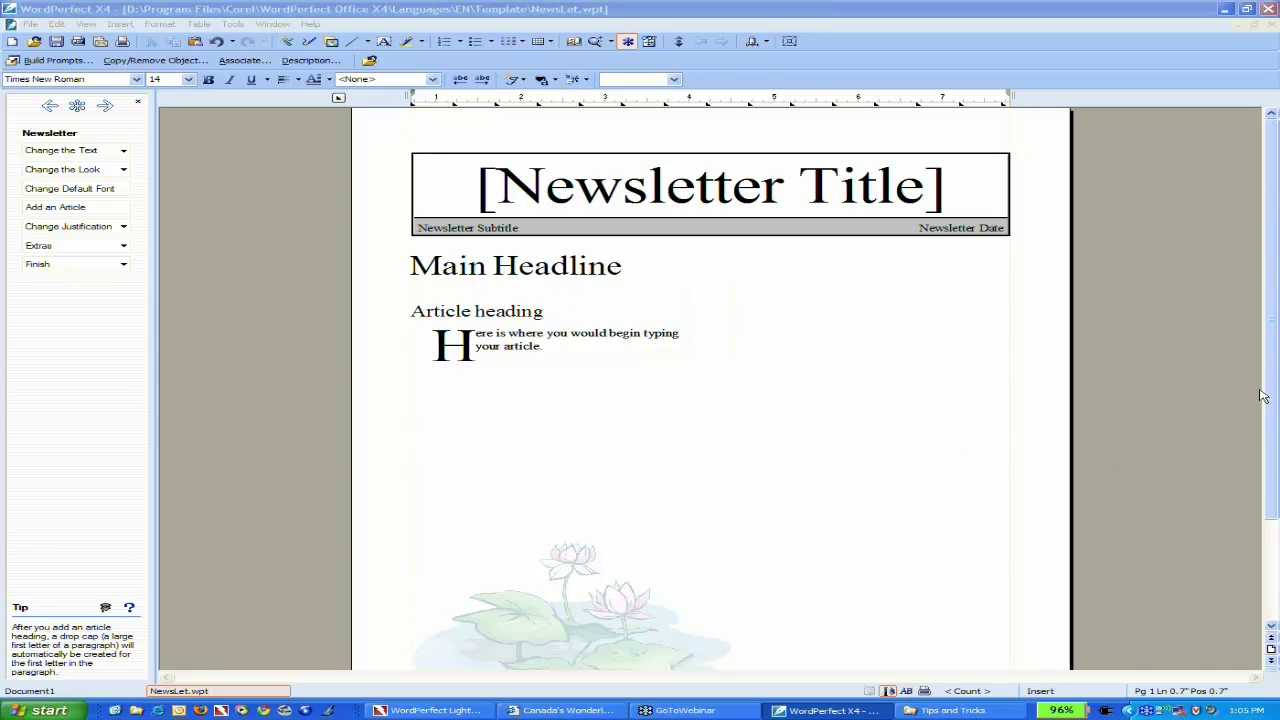
- Clear the "[Newsletter Title]" placeholder so that the template's title box is empty
{"action": "left_click_drag", "start_coordinate": [1268, 400], "coordinate": [1274, 474]}
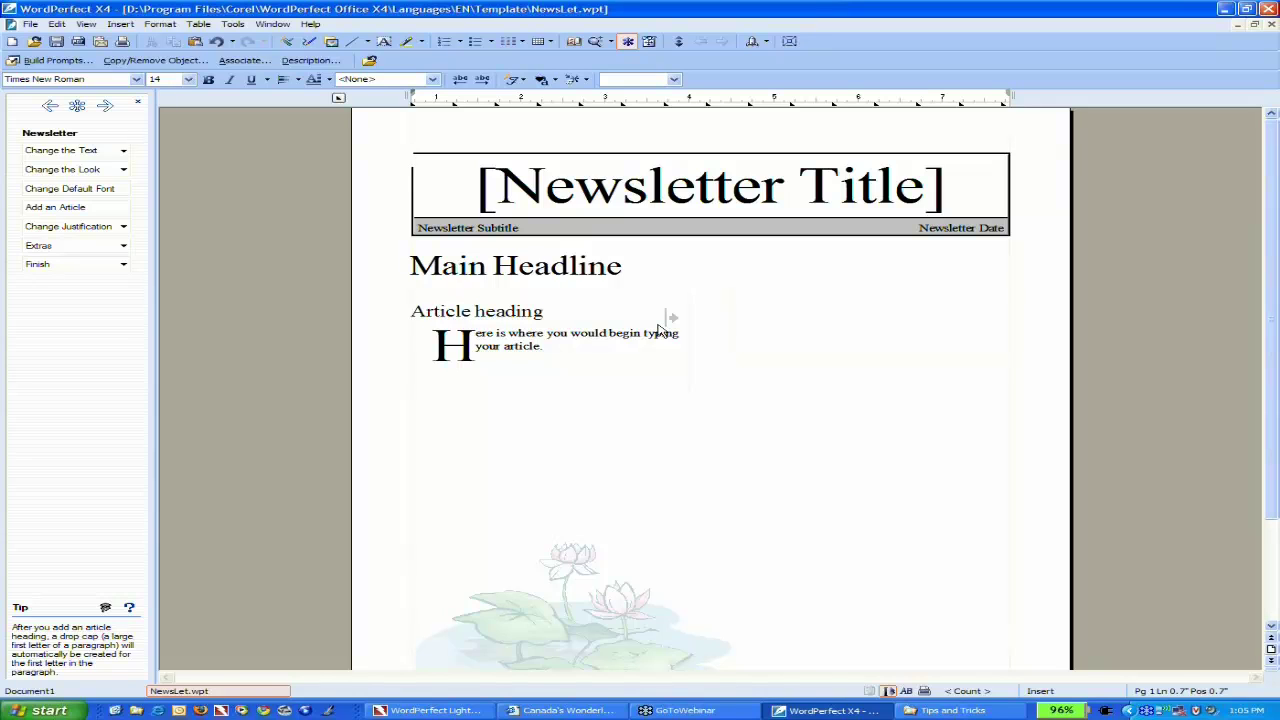
{"action": "left_click", "coordinate": [505, 192]}
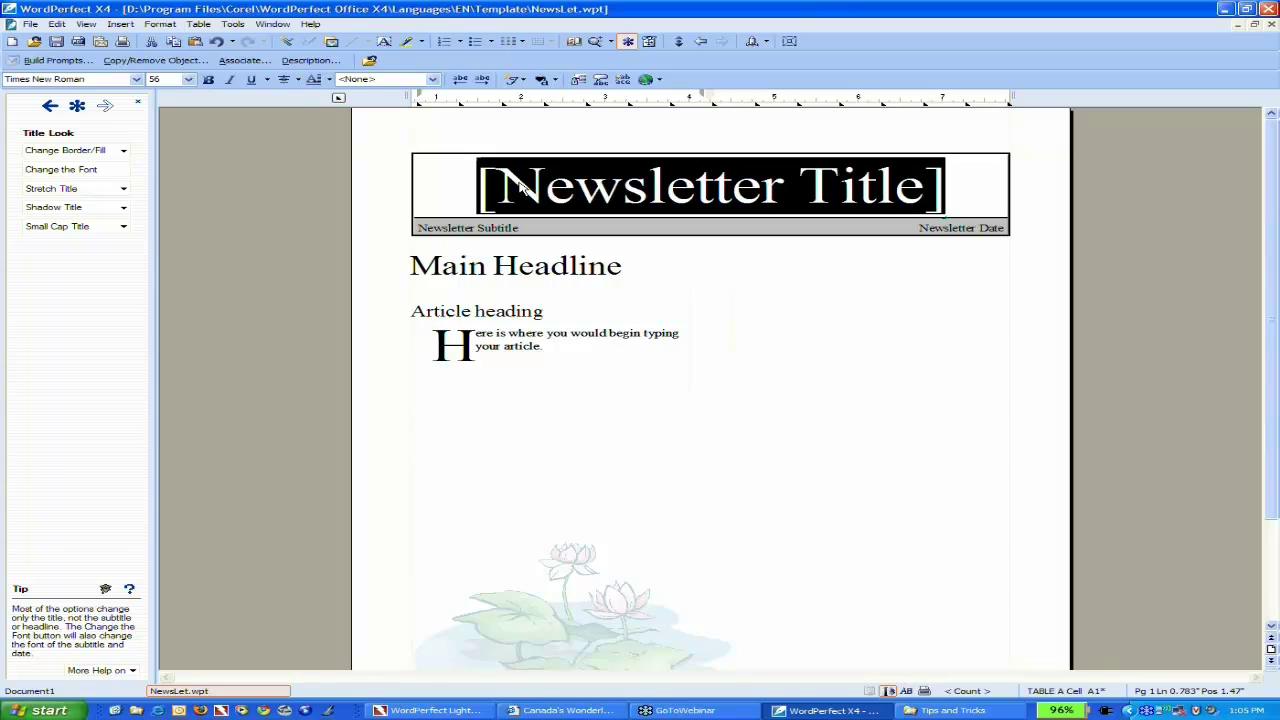
{"action": "type", "text": "Summer"}
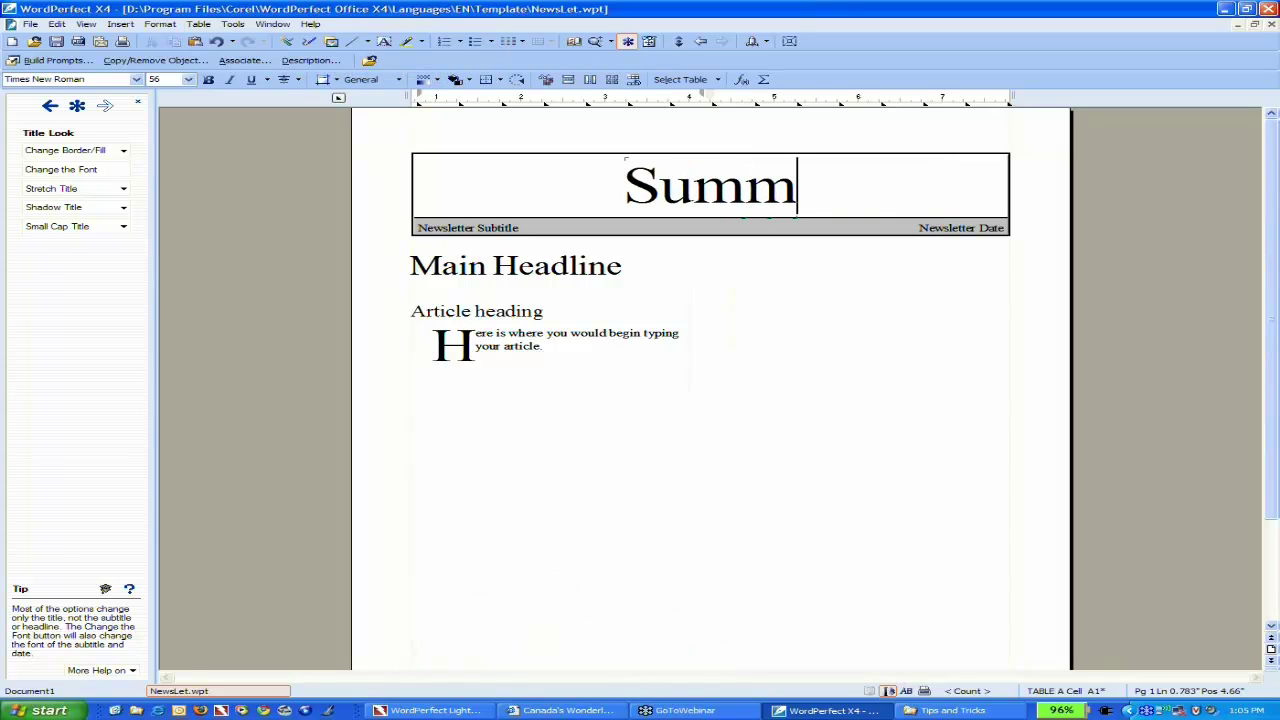
{"action": "key", "text": "BackSpace"}
{"action": "key", "text": "BackSpace"}
{"action": "key", "text": "BackSpace"}
{"action": "key", "text": "BackSpace"}
{"action": "key", "text": "BackSpace"}
{"action": "key", "text": "BackSpace"}
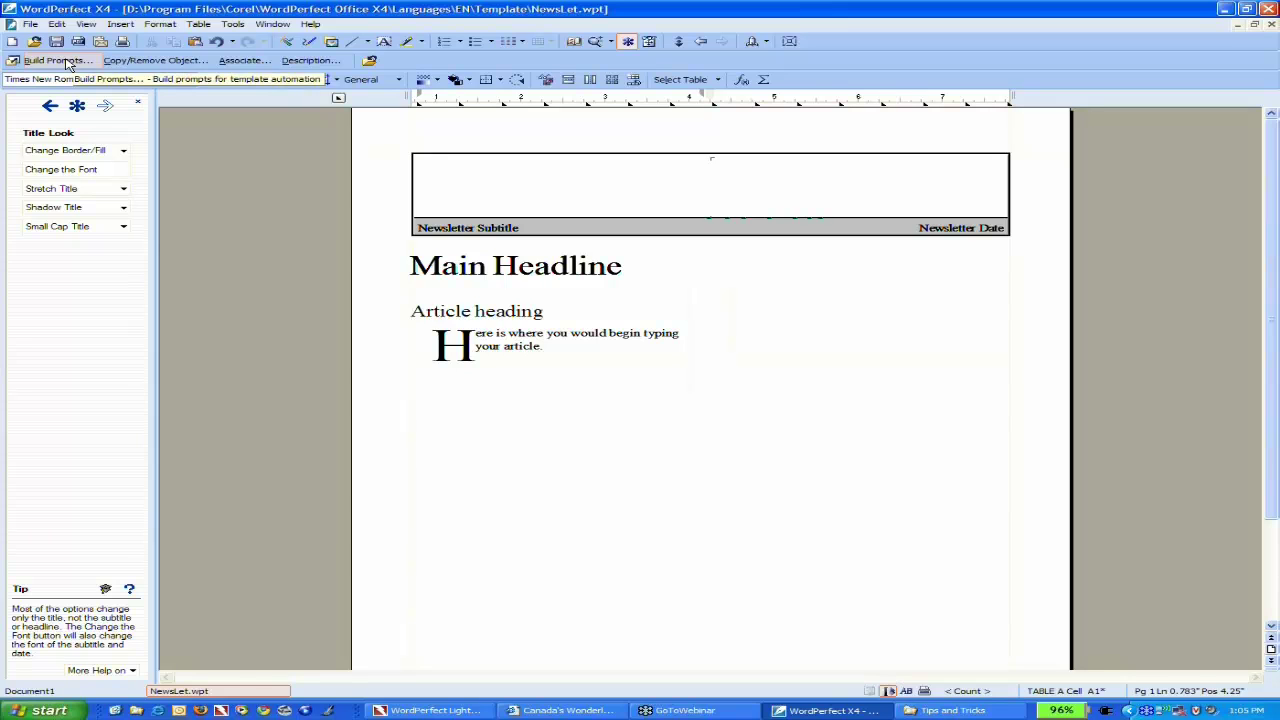
- Use Prompt Builder to add a template prompt named "Heading" without linking it to an Address Book field
{"action": "left_click", "coordinate": [68, 65]}
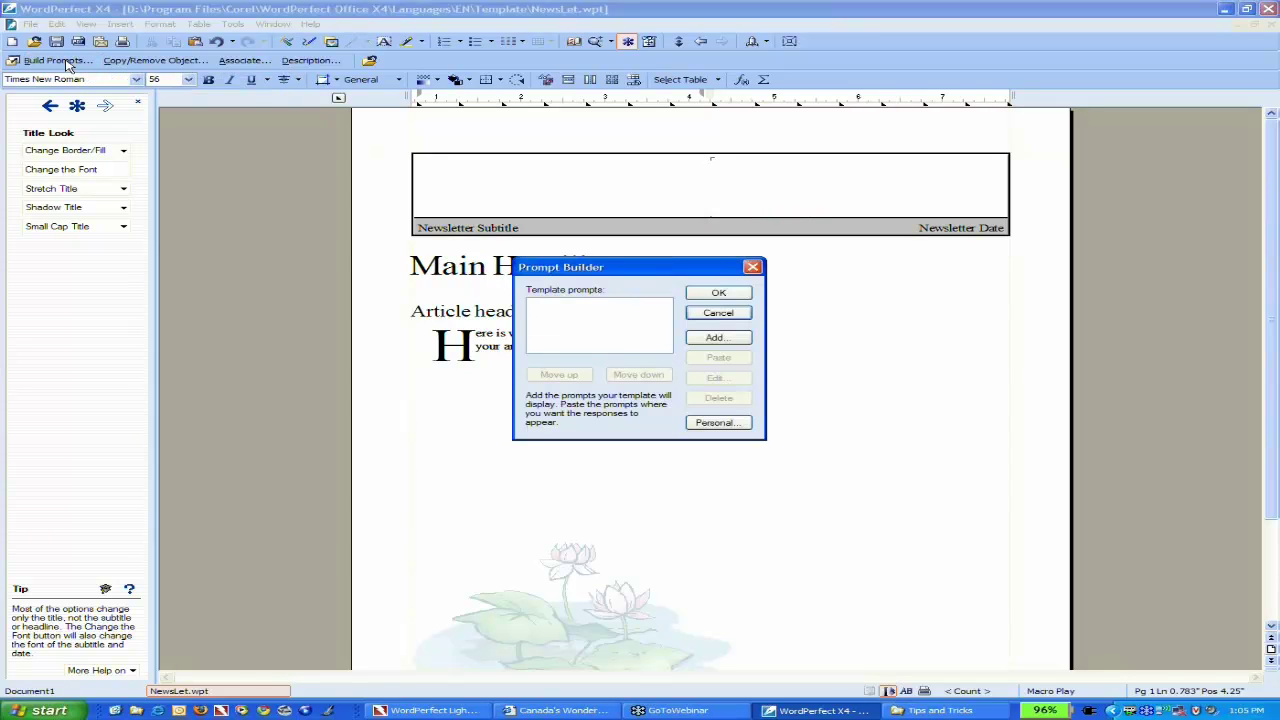
{"action": "left_click_drag", "start_coordinate": [618, 277], "coordinate": [636, 281]}
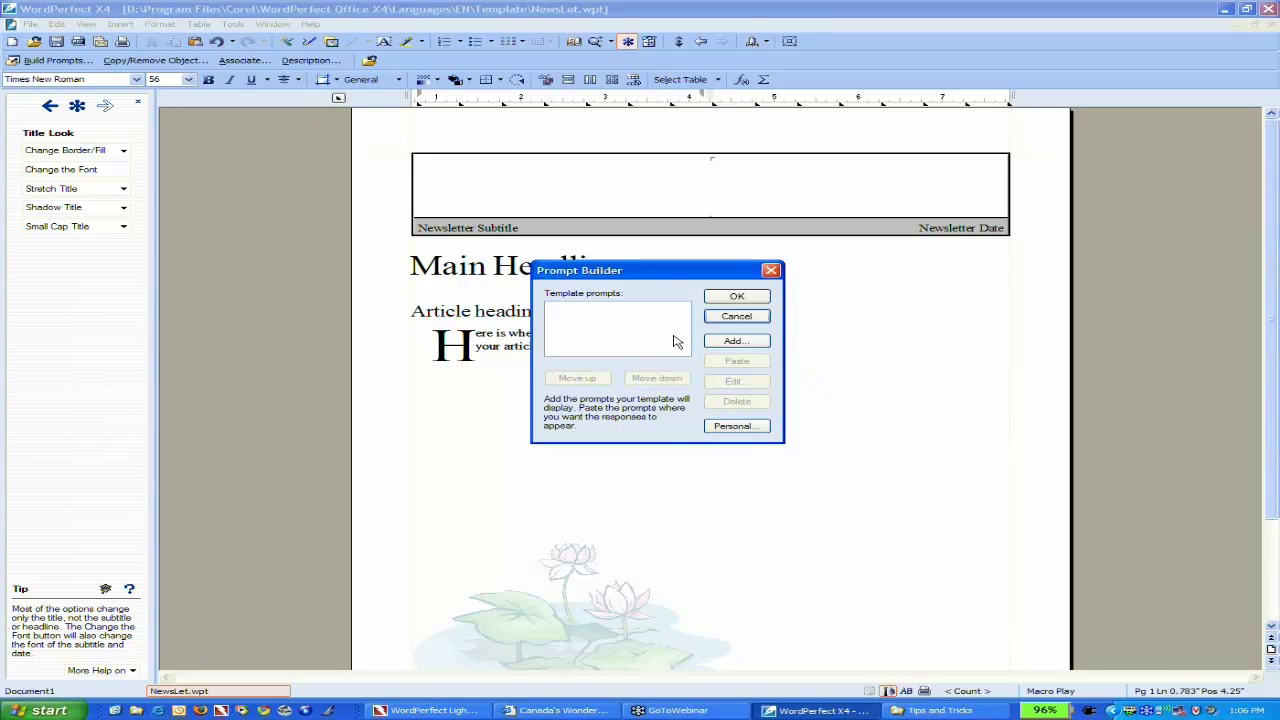
{"action": "left_click", "coordinate": [733, 344]}
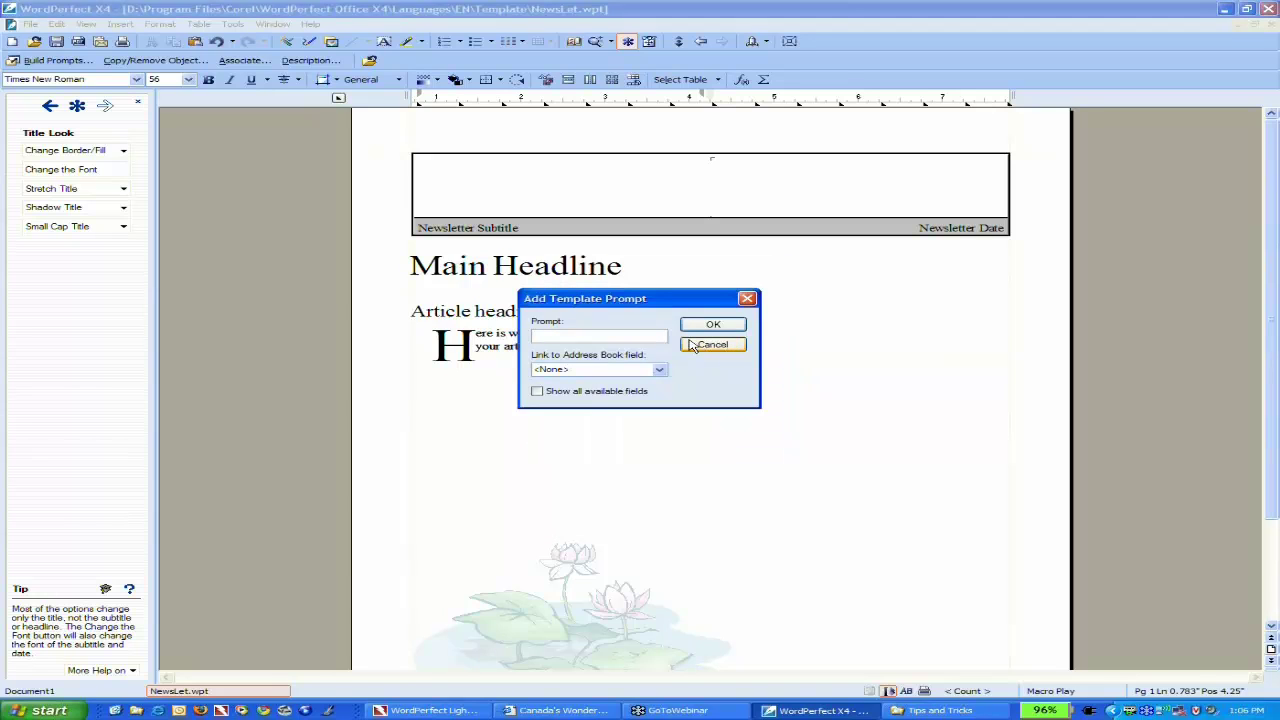
{"action": "type", "text": "Heading"}
{"action": "left_click", "coordinate": [660, 371]}
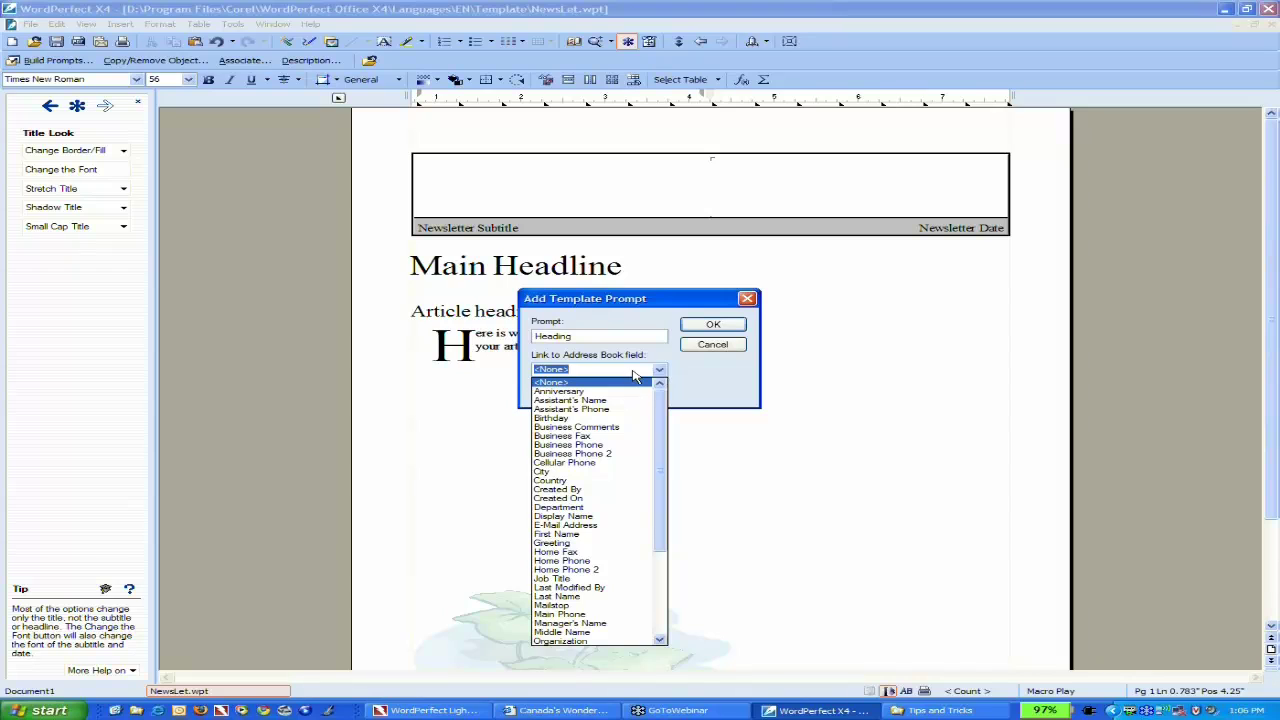
{"action": "left_click", "coordinate": [620, 374]}
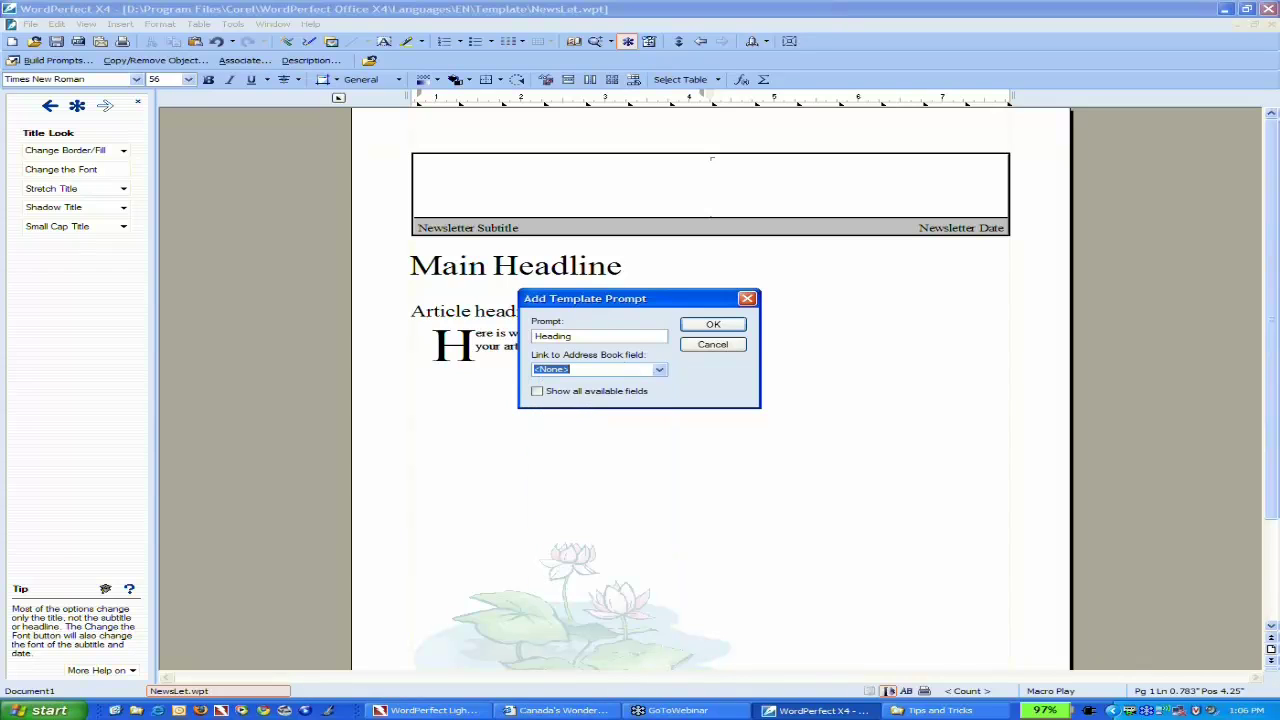
{"action": "left_click", "coordinate": [713, 325]}
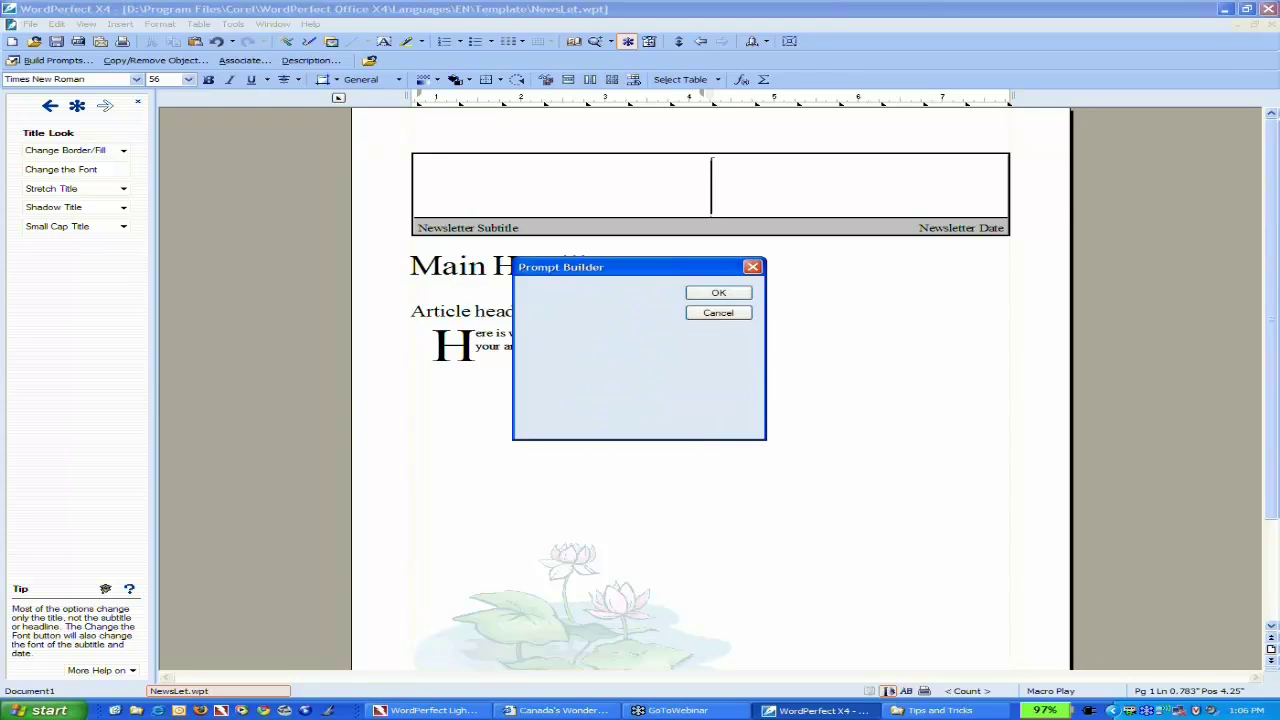
- Add two more template prompts named "Subtitle" and "Date"
{"action": "left_click", "coordinate": [720, 336]}
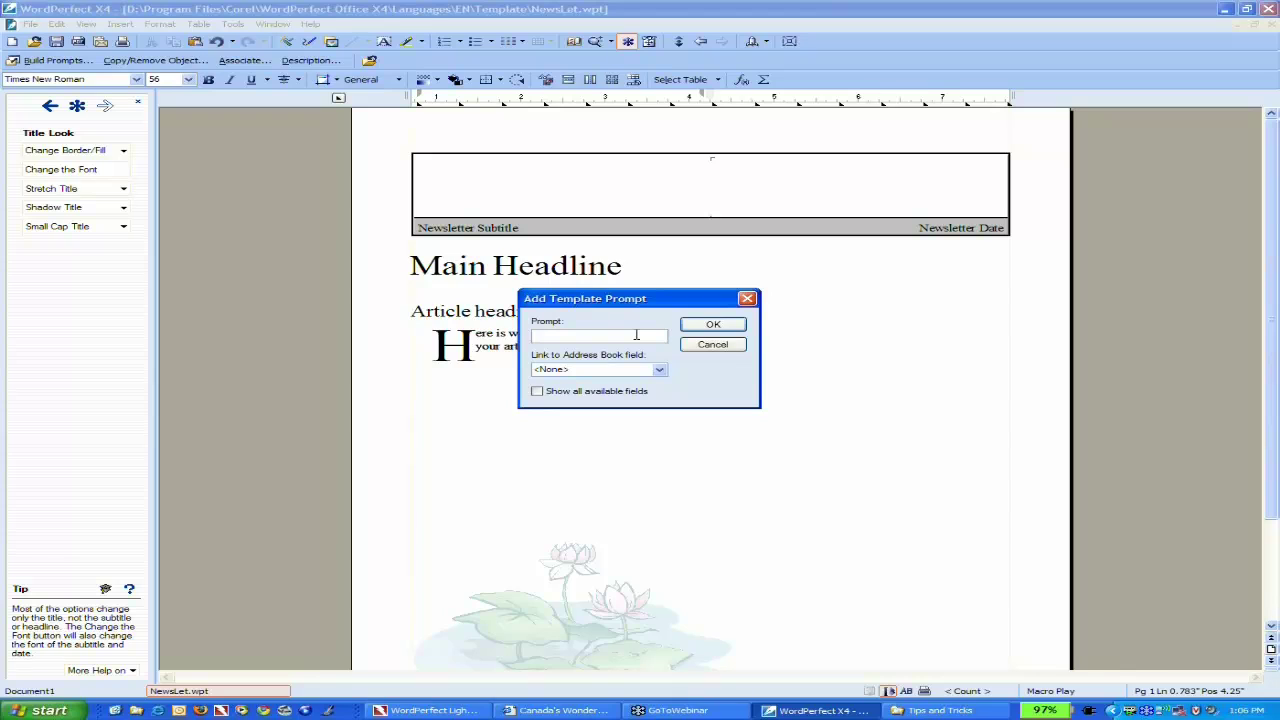
{"action": "type", "text": "Subtitle"}
{"action": "left_click", "coordinate": [718, 324]}
{"action": "left_click", "coordinate": [718, 291]}
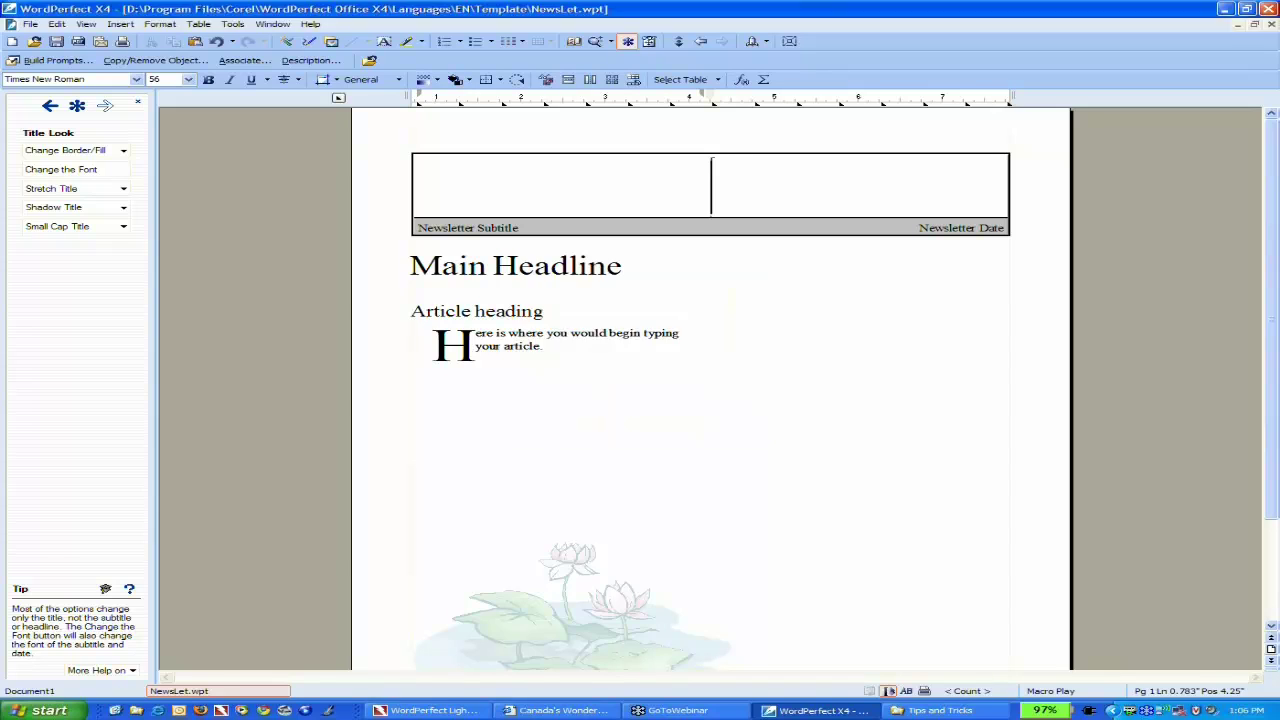
{"action": "type", "text": "Date"}
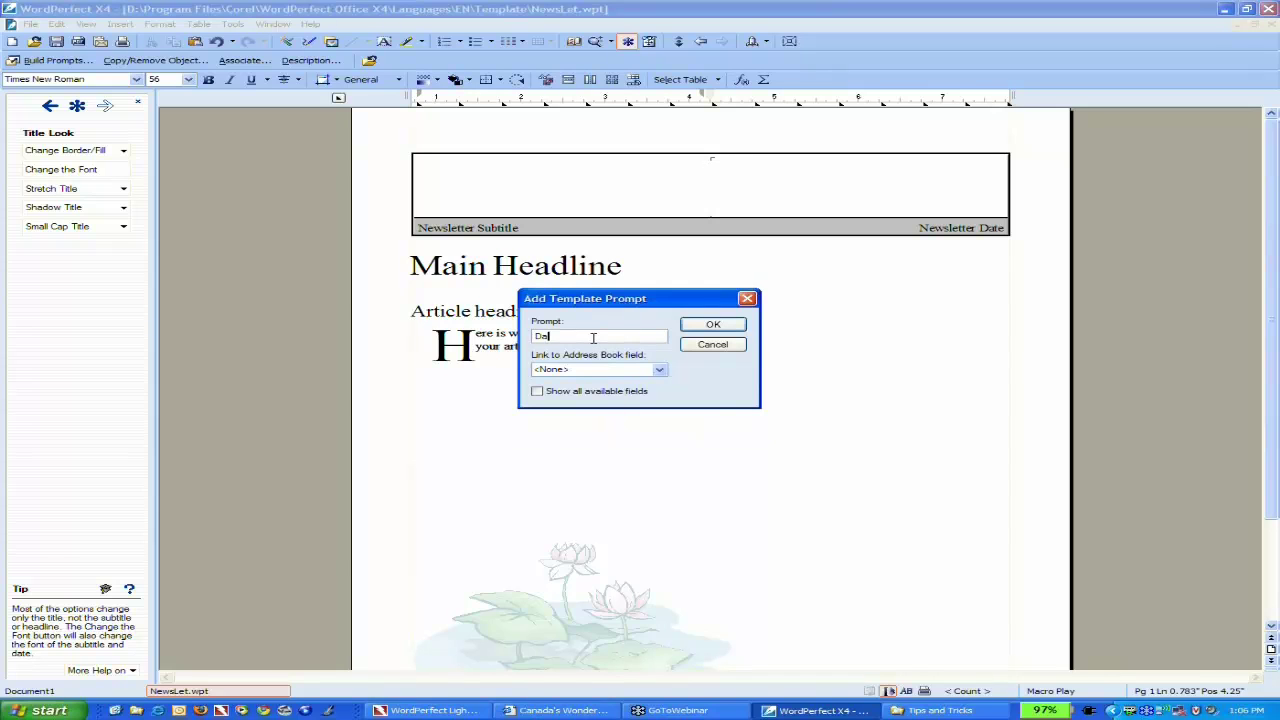
{"action": "left_click", "coordinate": [713, 325]}
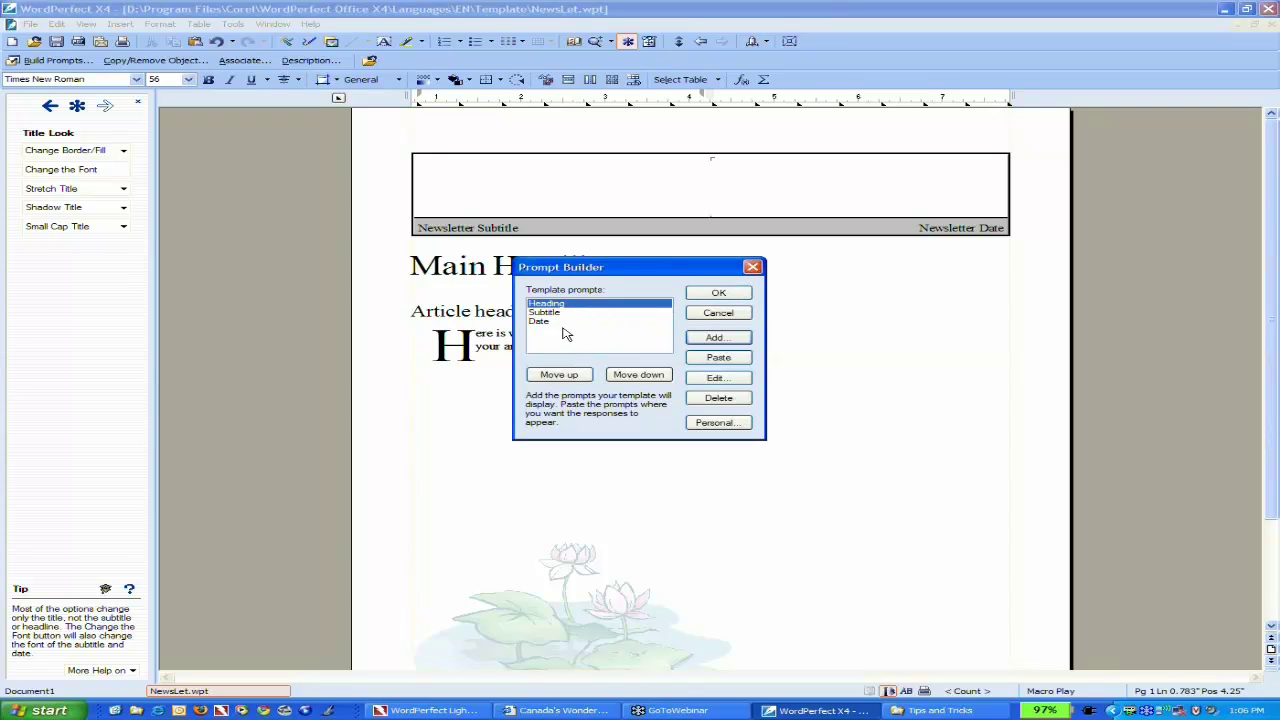
- Insert the Heading prompt in the empty title box and replace the "Newsletter Subtitle" text with the Subtitle prompt
{"action": "left_click", "coordinate": [690, 181]}
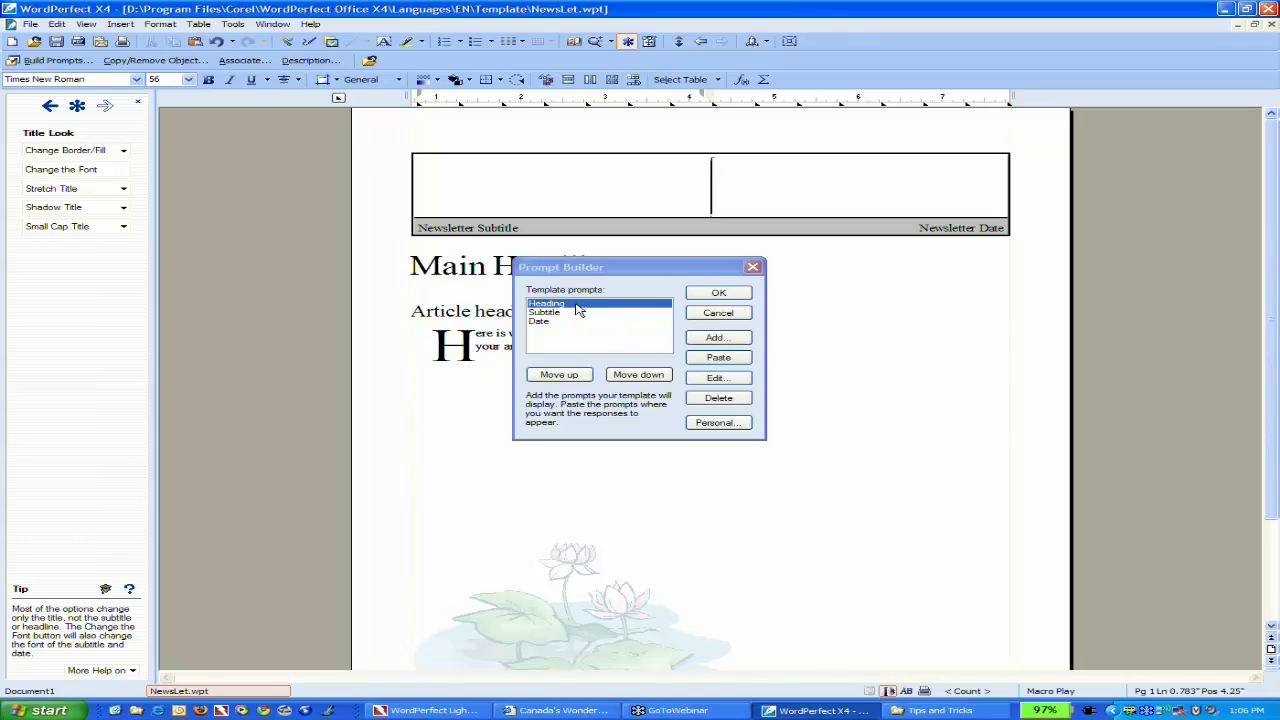
{"action": "left_click", "coordinate": [718, 358]}
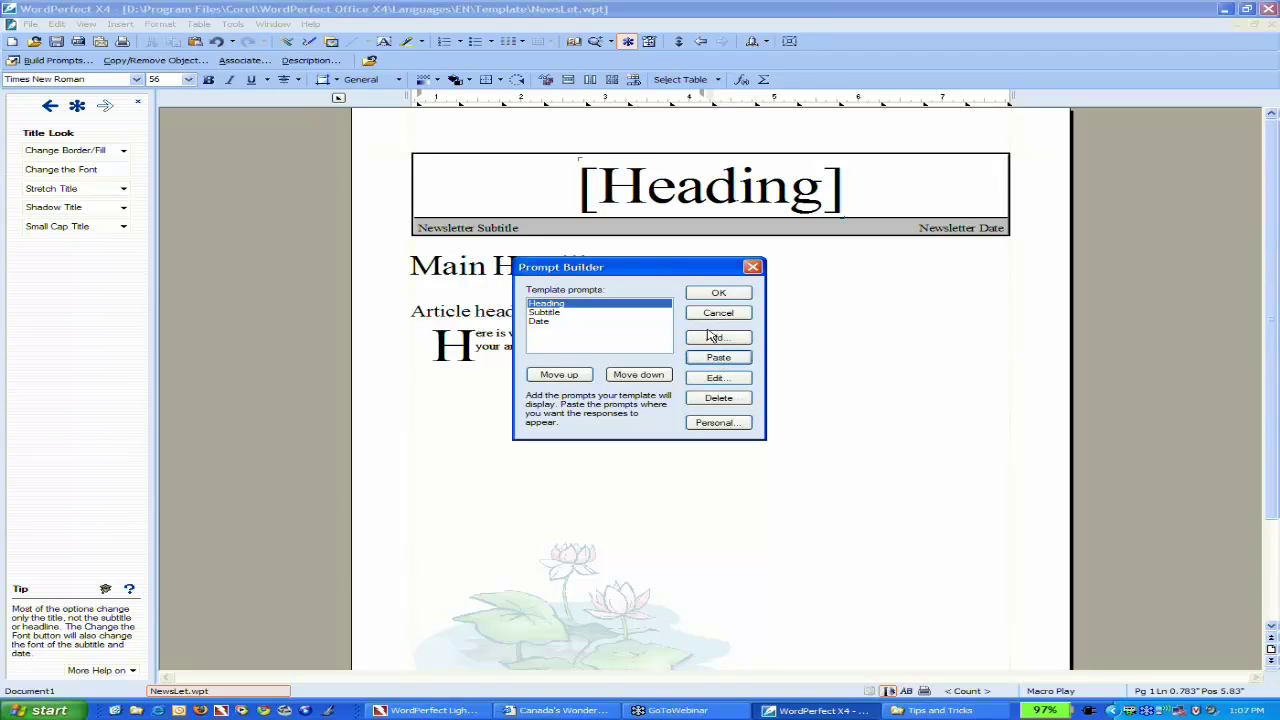
{"action": "left_click", "coordinate": [490, 228]}
{"action": "left_click_drag", "start_coordinate": [477, 228], "coordinate": [518, 228]}
{"action": "triple_click", "coordinate": [518, 228]}
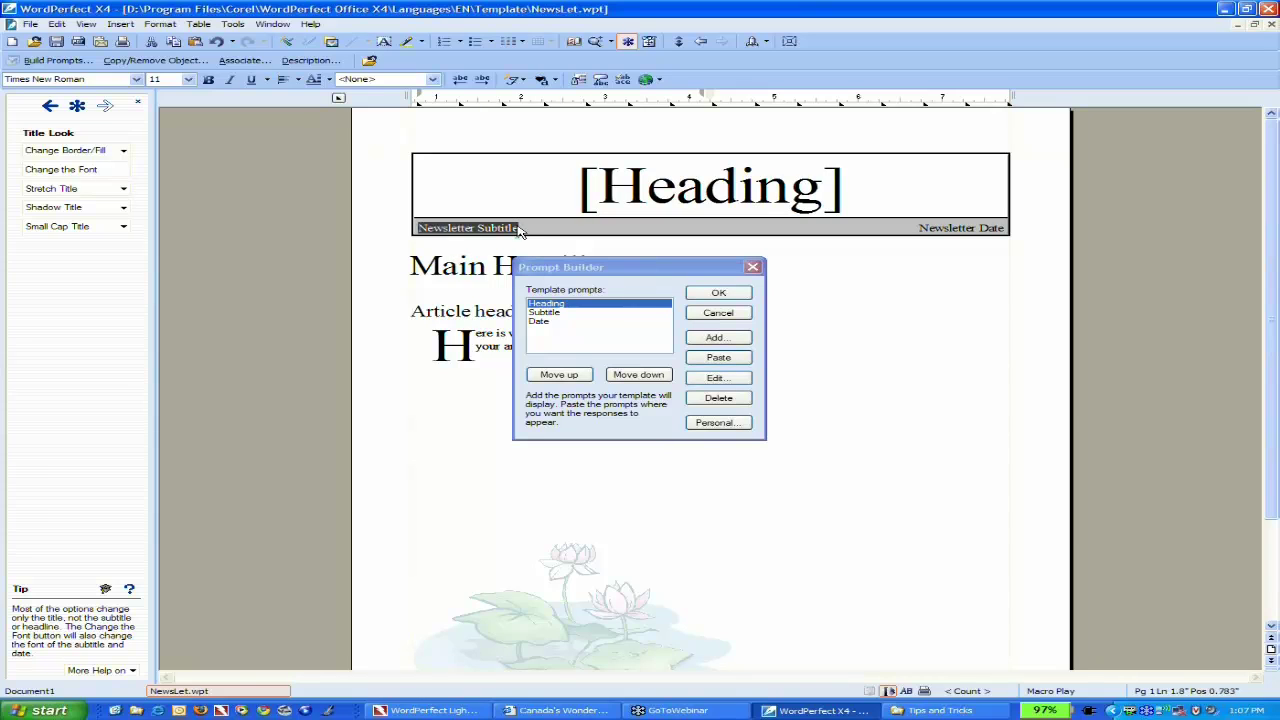
{"action": "left_click", "coordinate": [548, 313]}
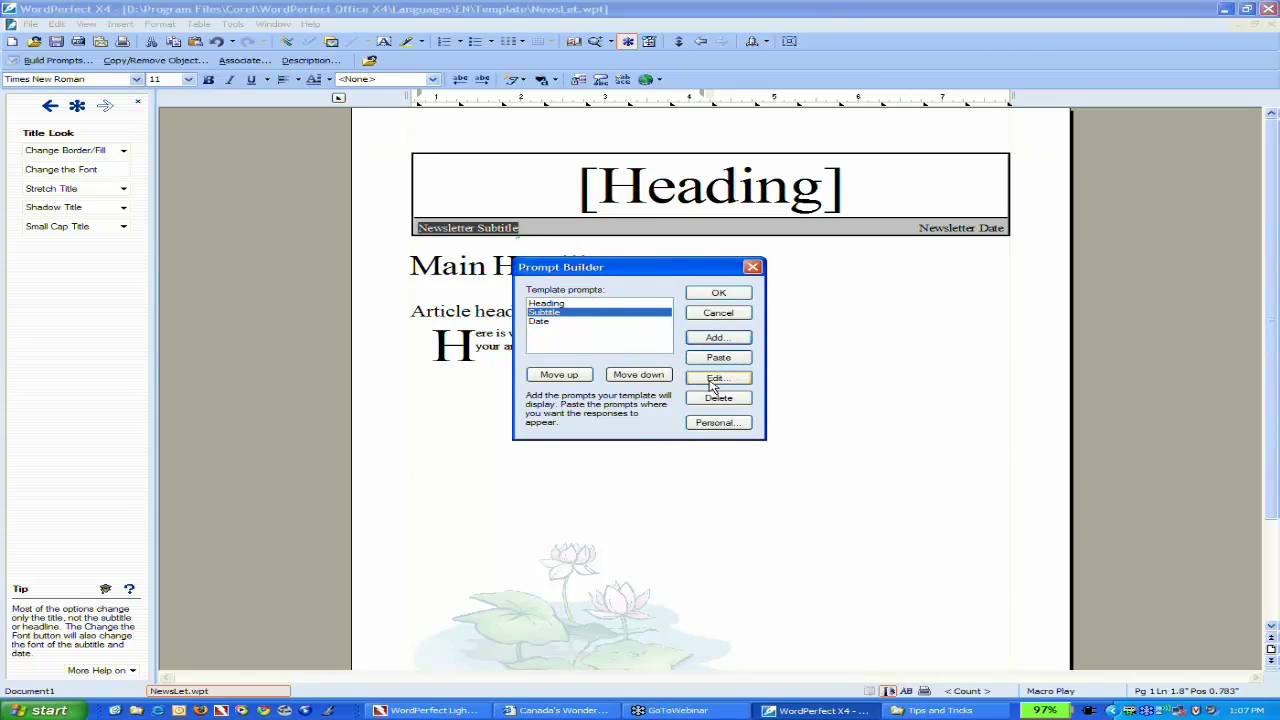
{"action": "left_click", "coordinate": [718, 357]}
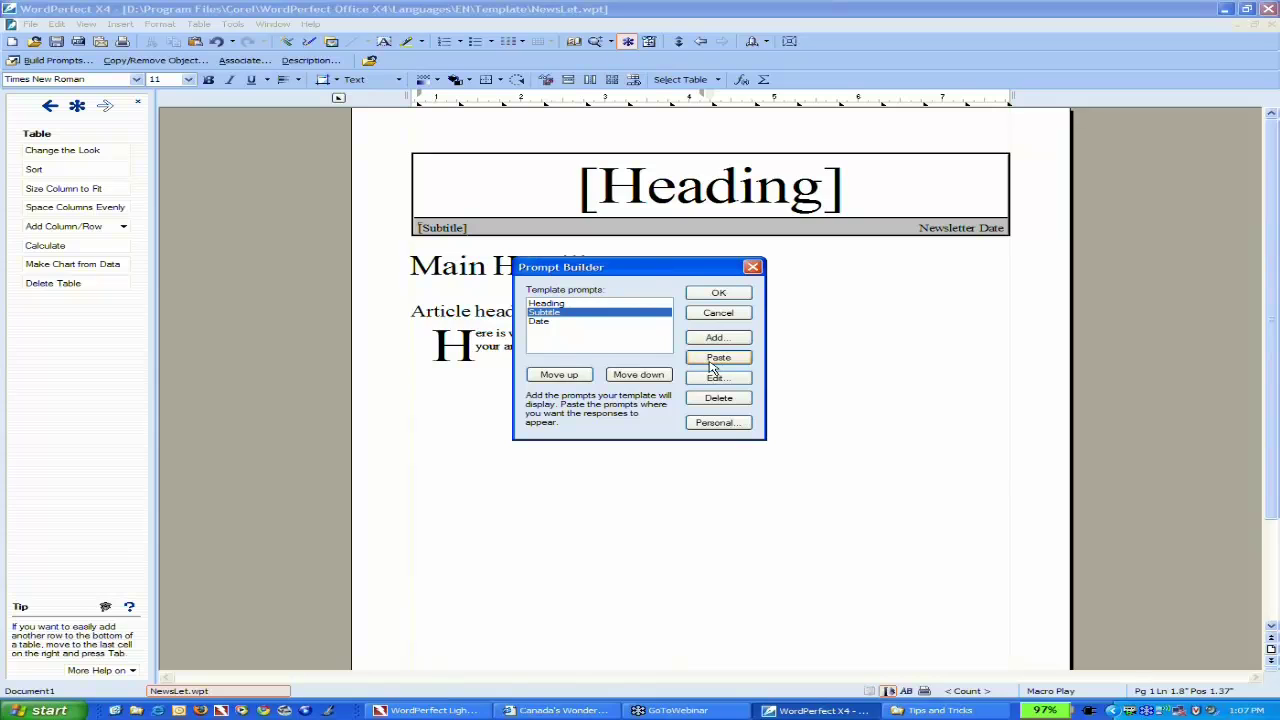
- Replace the "Newsletter Date" text with the Date prompt and finish building the prompts
{"action": "triple_click", "coordinate": [980, 228]}
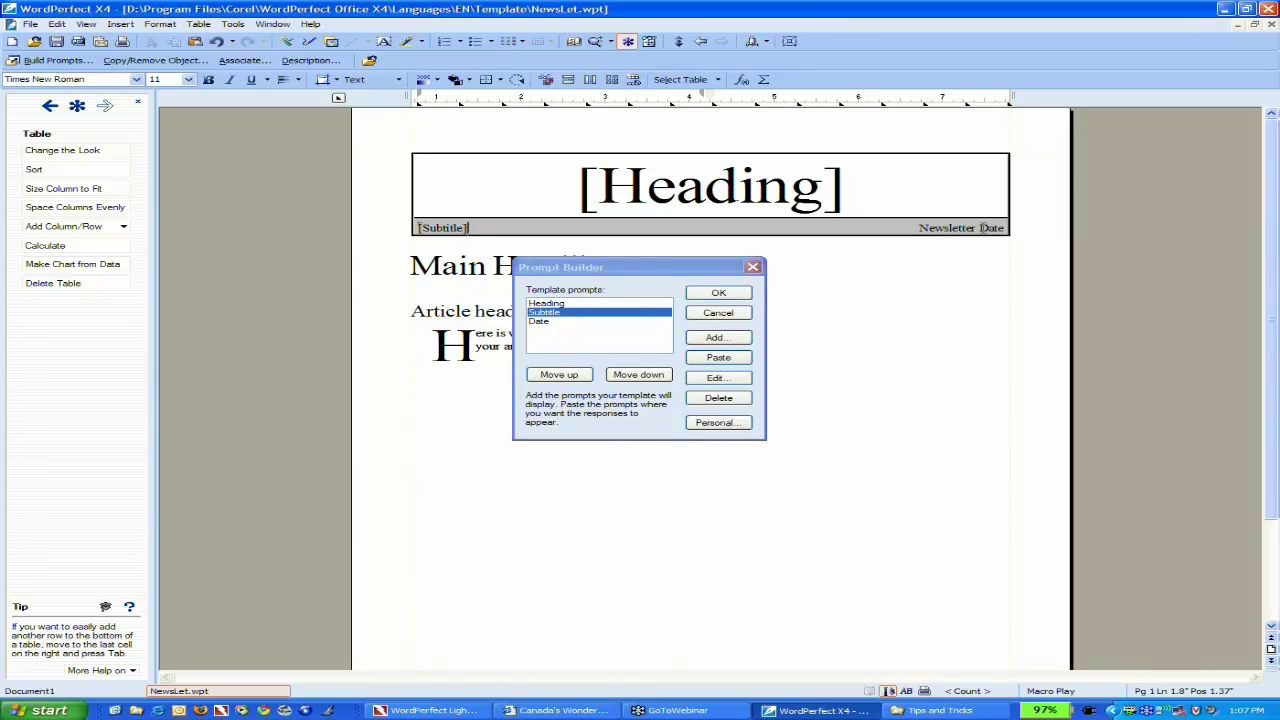
{"action": "left_click", "coordinate": [578, 322]}
{"action": "left_click", "coordinate": [725, 360]}
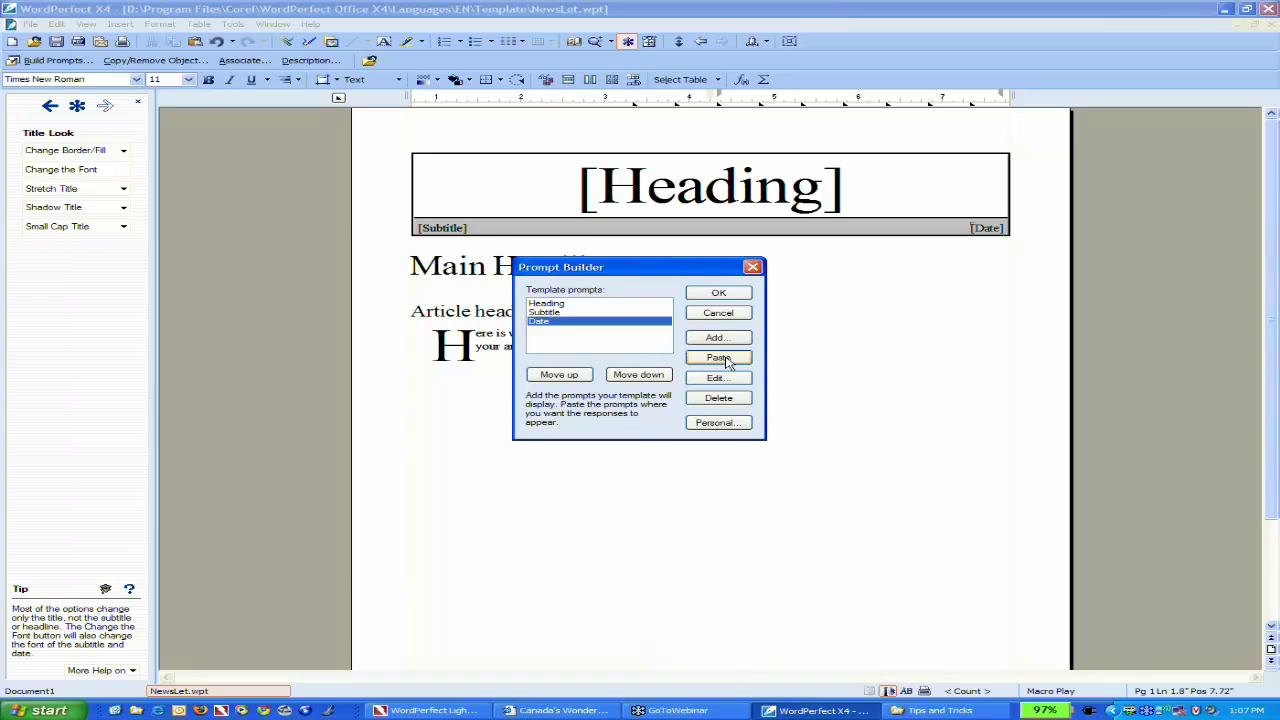
{"action": "left_click", "coordinate": [742, 294]}
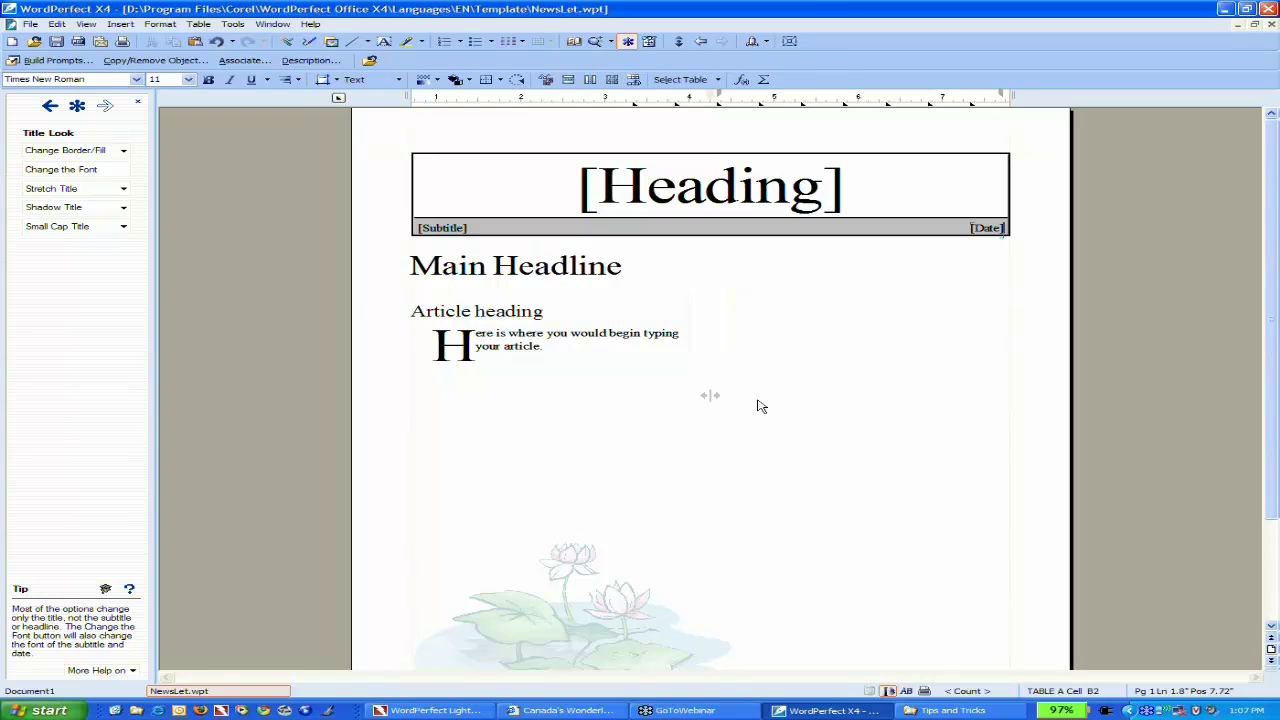
{"action": "left_click_drag", "start_coordinate": [1271, 360], "coordinate": [1274, 424]}
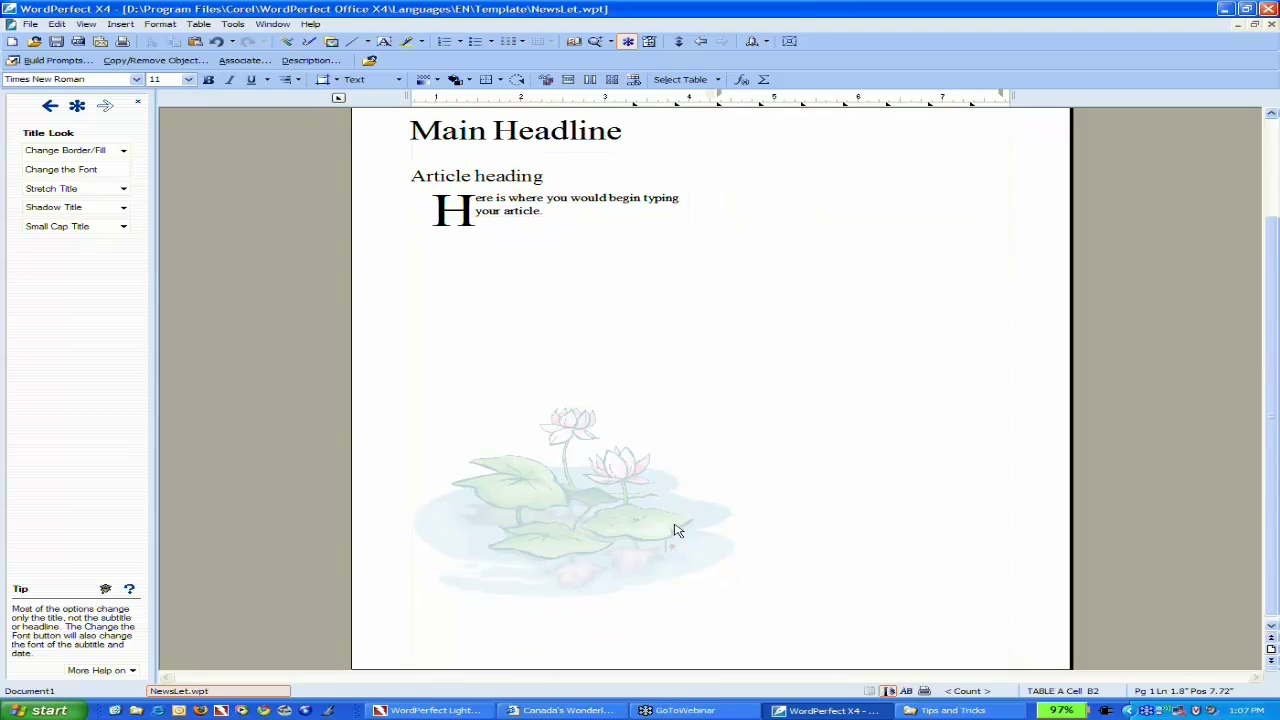
{"action": "left_click", "coordinate": [538, 502]}
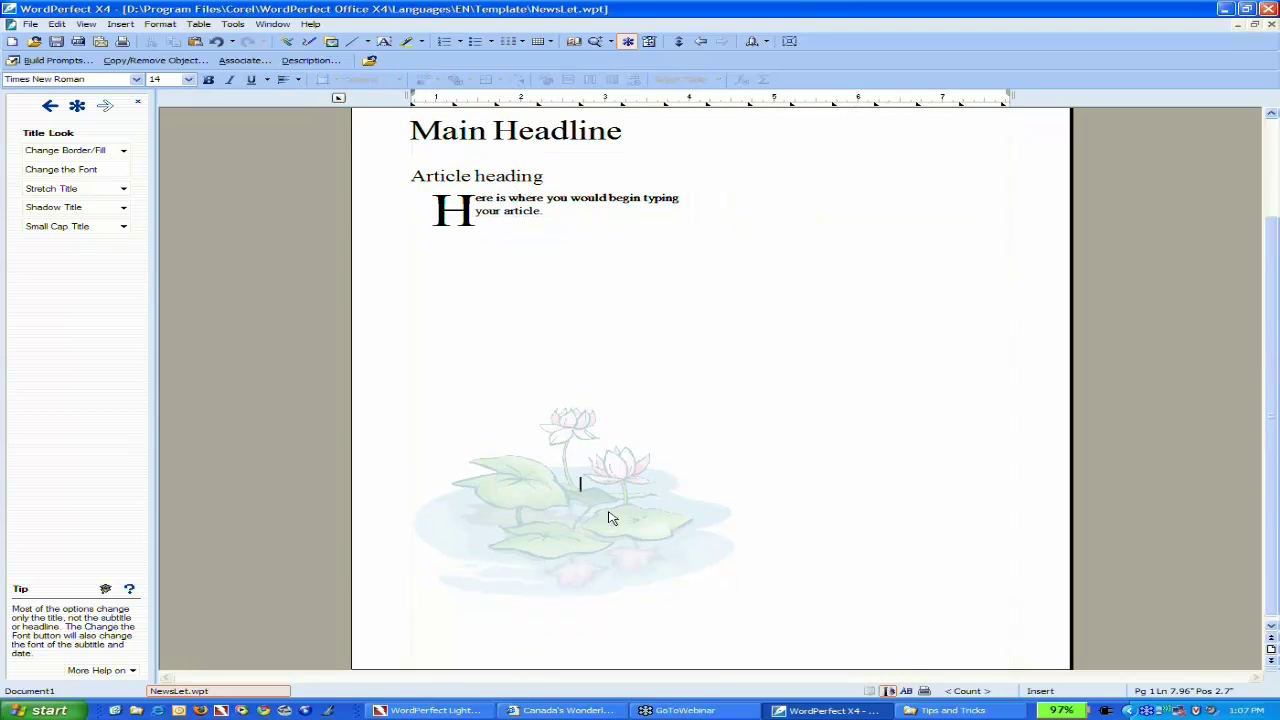
{"action": "left_click", "coordinate": [551, 494]}
{"action": "left_click", "coordinate": [124, 25]}
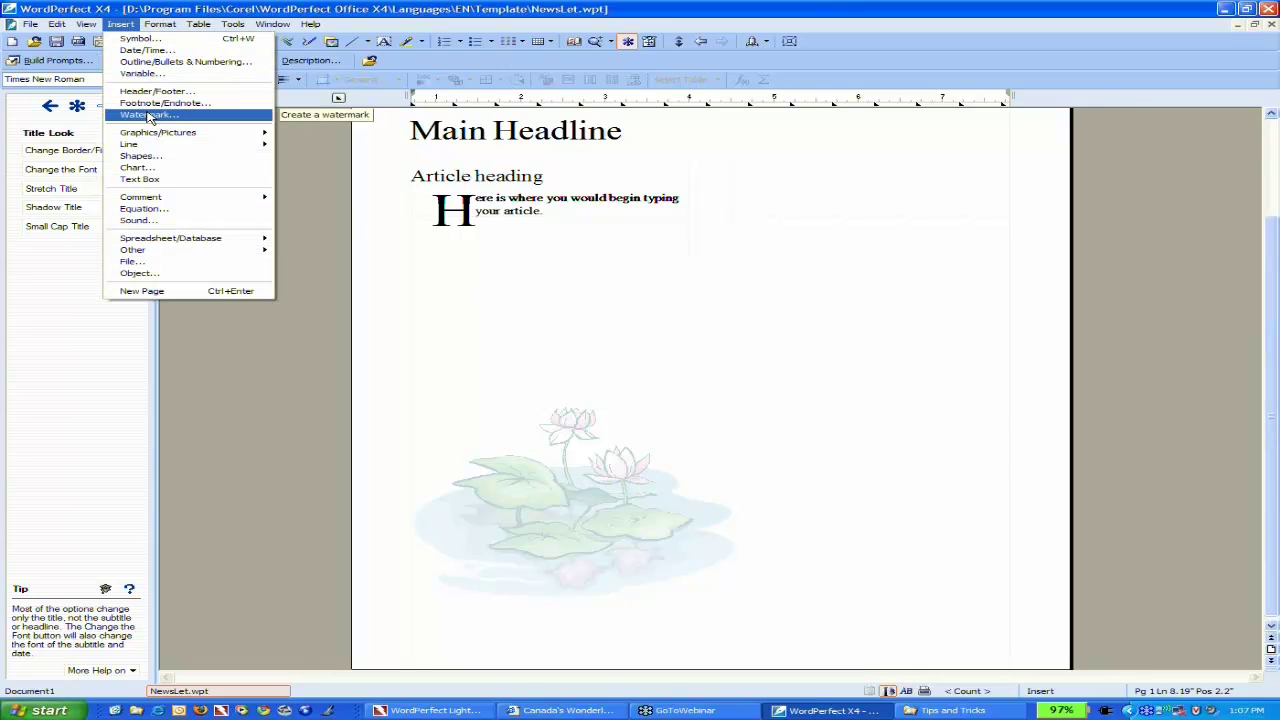
{"action": "left_click", "coordinate": [594, 518]}
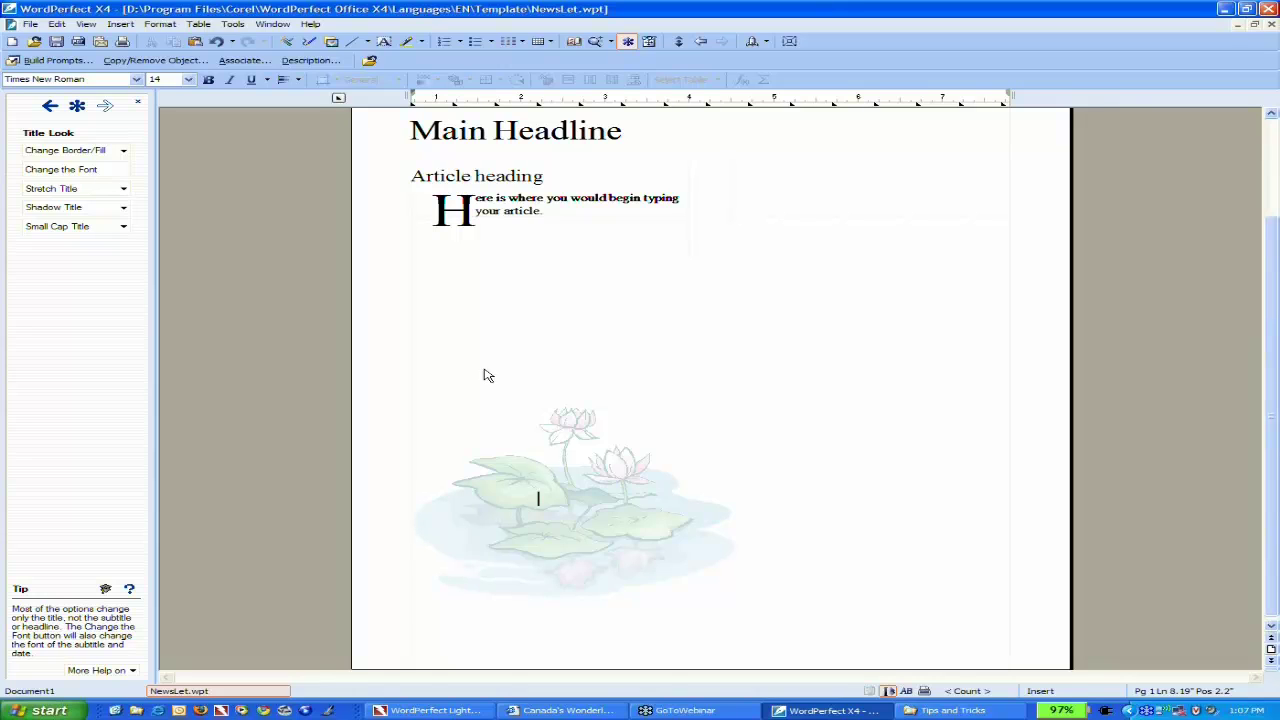
{"action": "left_click", "coordinate": [89, 26]}
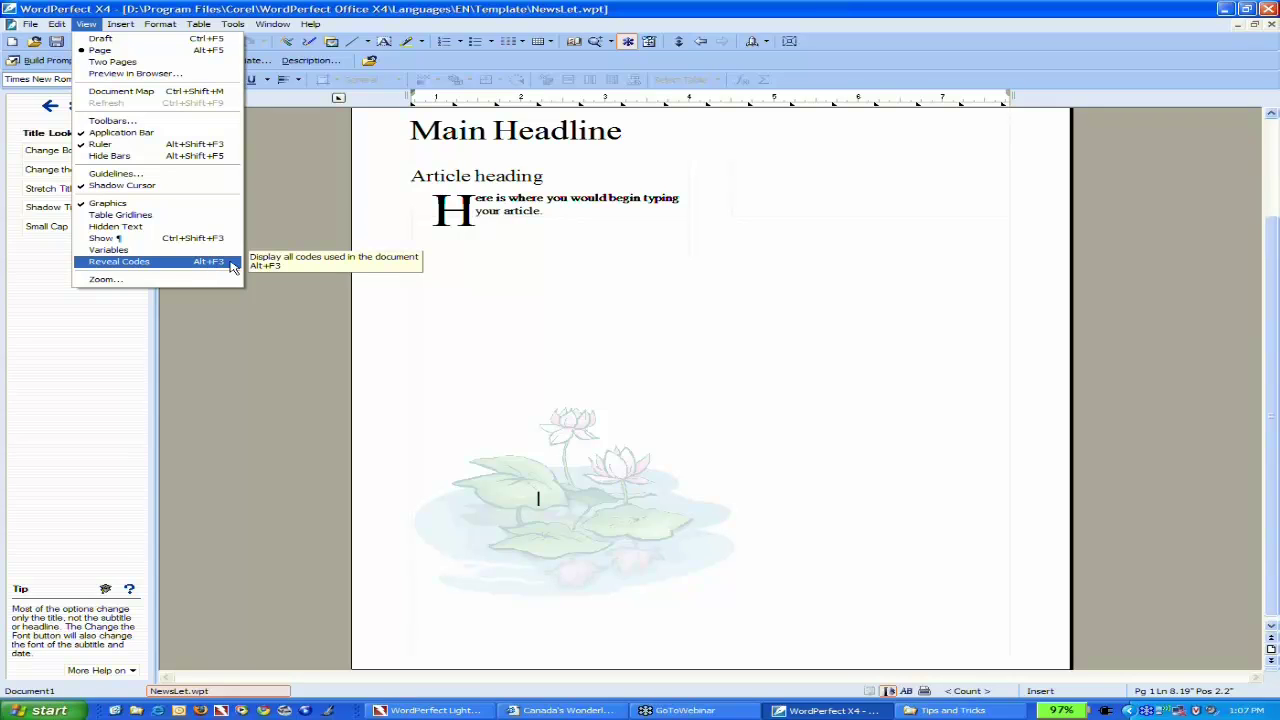
{"action": "left_click", "coordinate": [610, 500]}
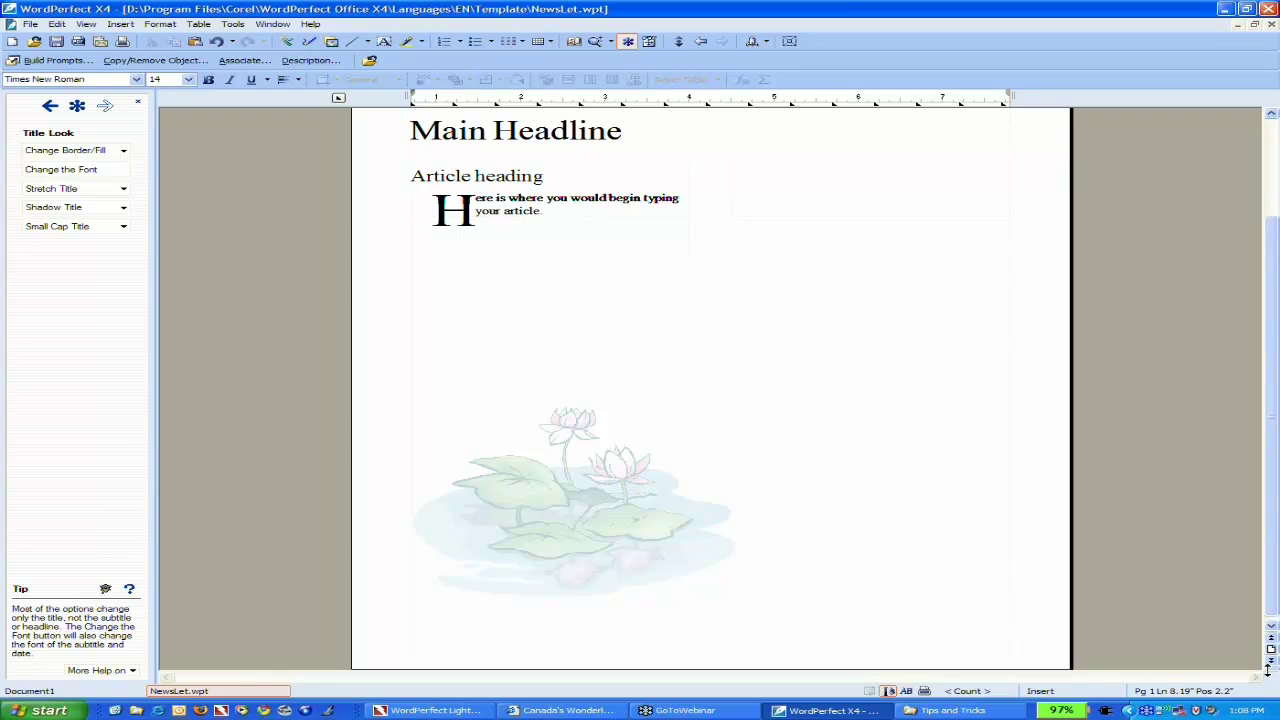
- Display Reveal Codes, remove the Watermark A code before the first article paragraph, and hide the codes again
{"action": "left_click_drag", "start_coordinate": [1270, 672], "coordinate": [1240, 524]}
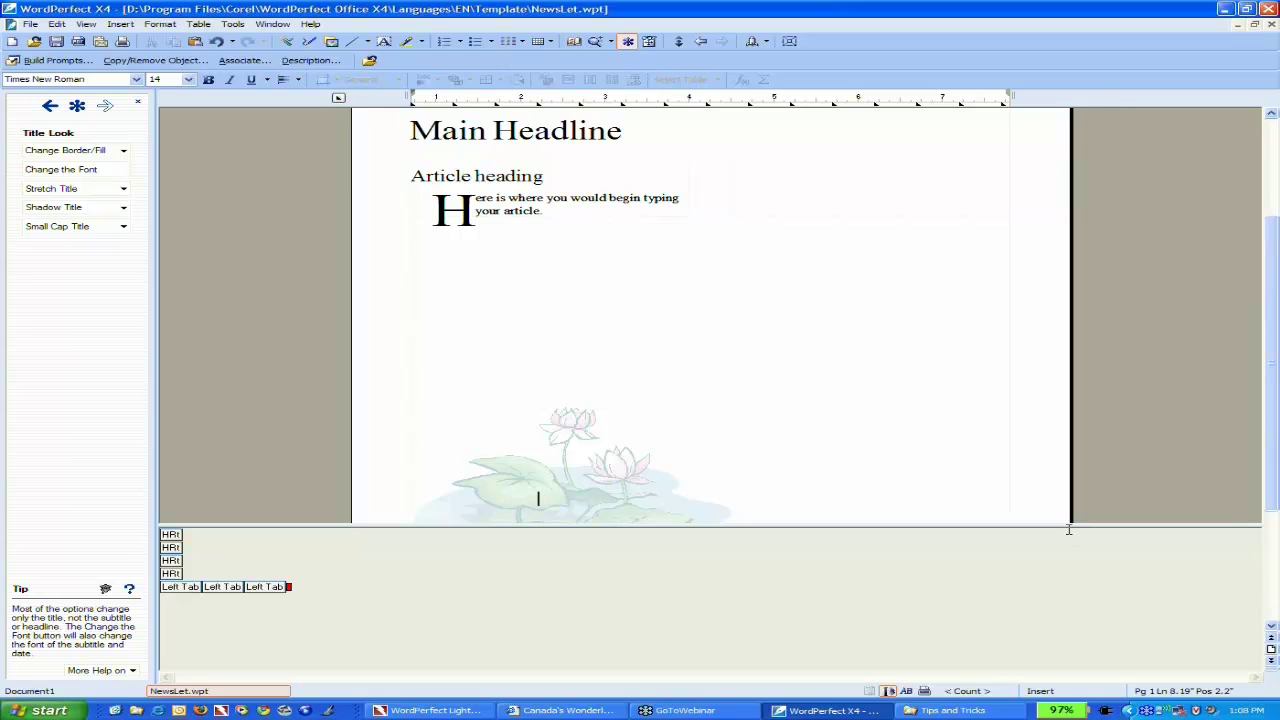
{"action": "left_click_drag", "start_coordinate": [1063, 523], "coordinate": [1075, 568]}
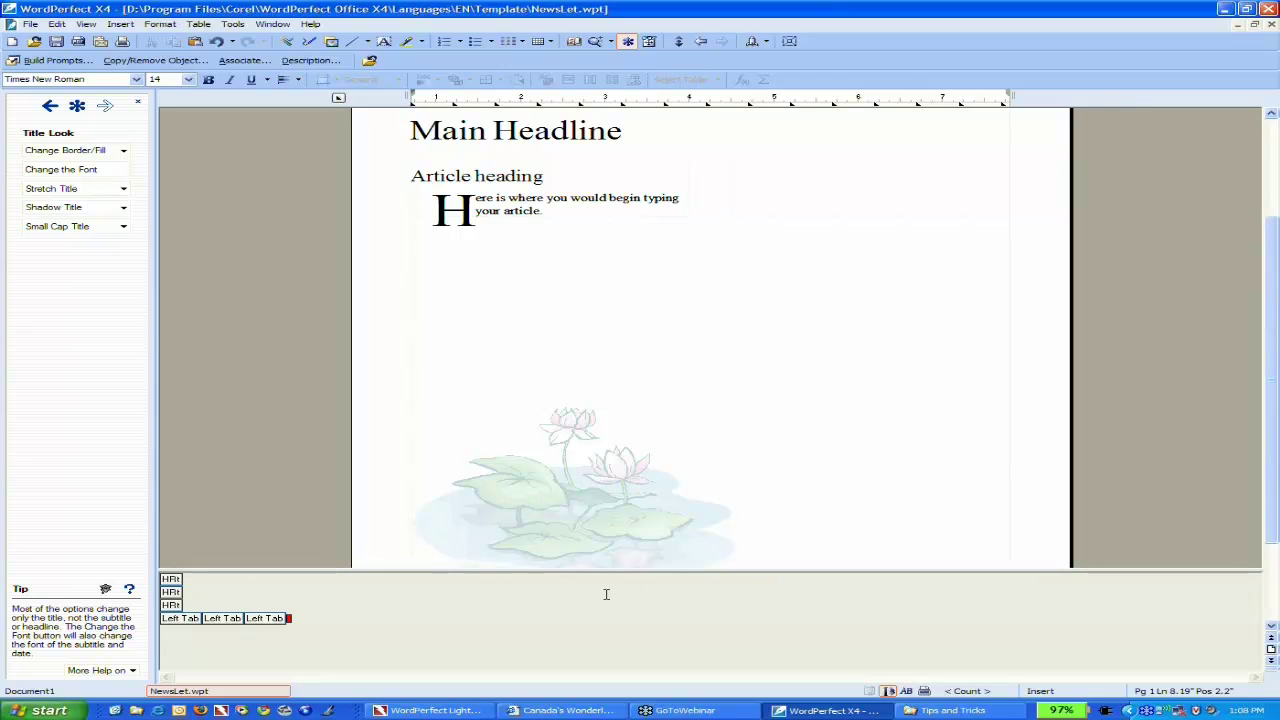
{"action": "left_click", "coordinate": [577, 355]}
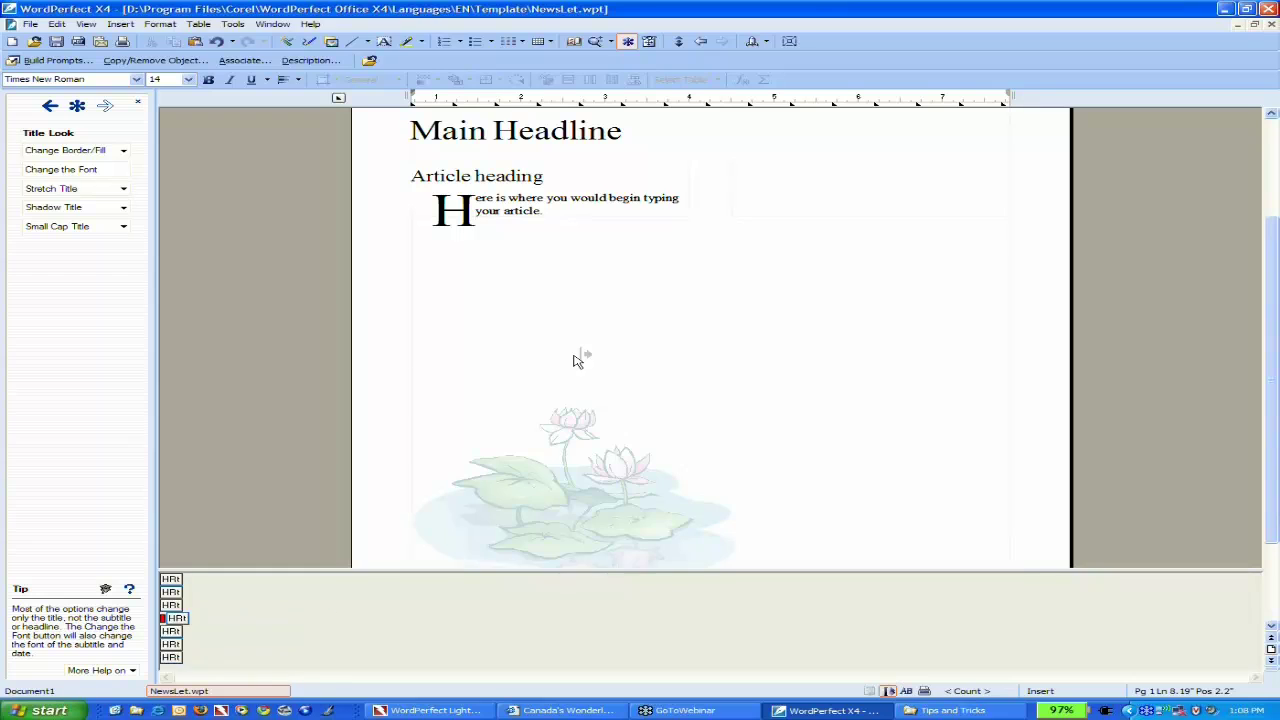
{"action": "triple_click", "coordinate": [488, 130]}
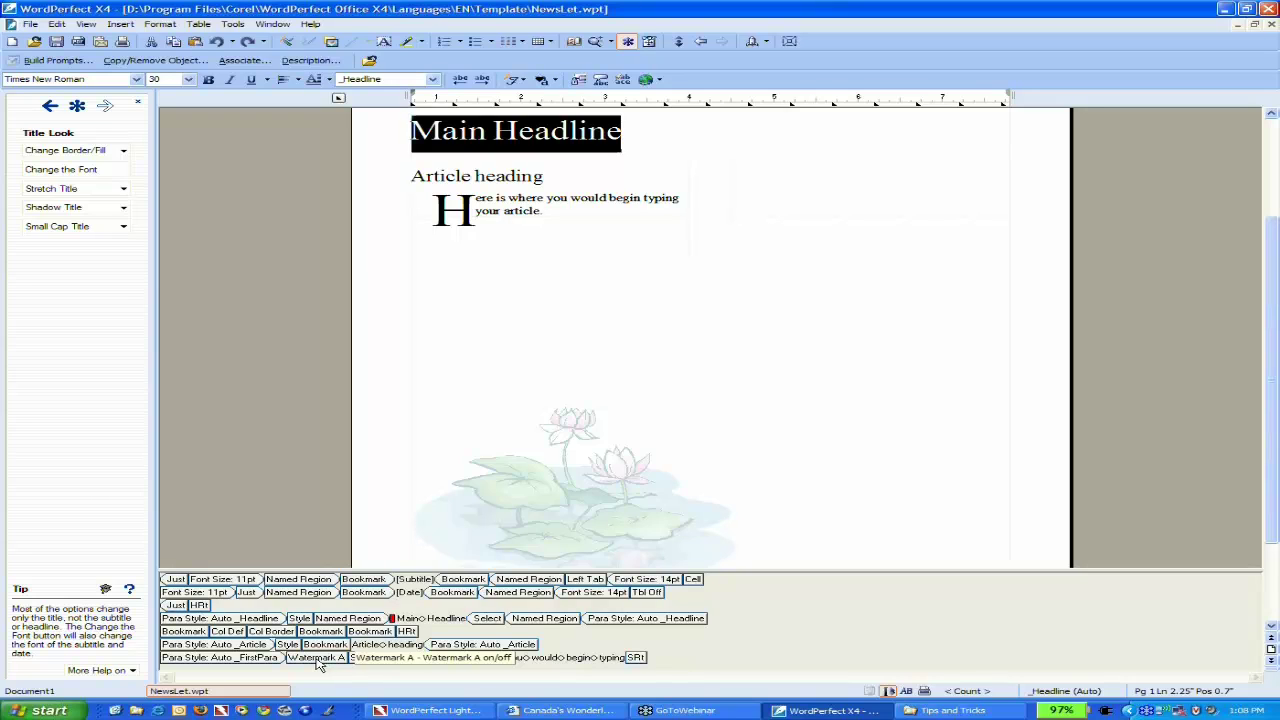
{"action": "key", "text": "Escape"}
{"action": "left_click_drag", "start_coordinate": [318, 665], "coordinate": [333, 649]}
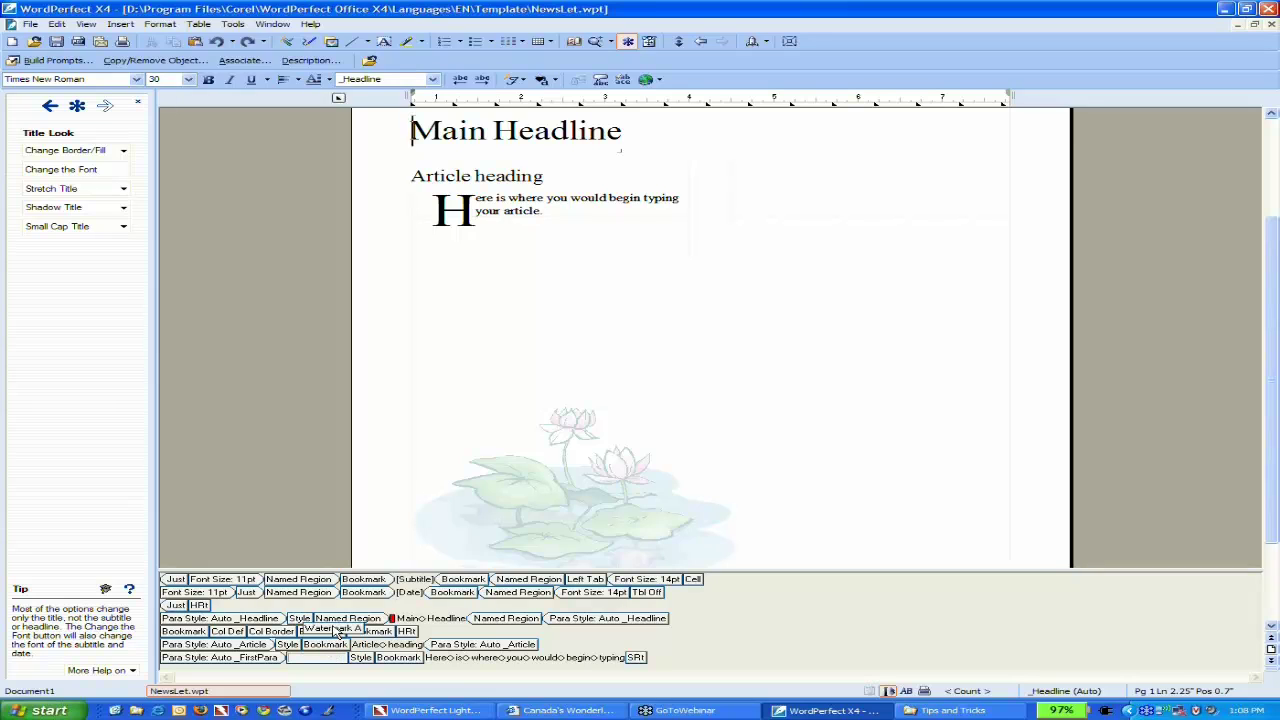
{"action": "left_click_drag", "start_coordinate": [336, 633], "coordinate": [300, 530]}
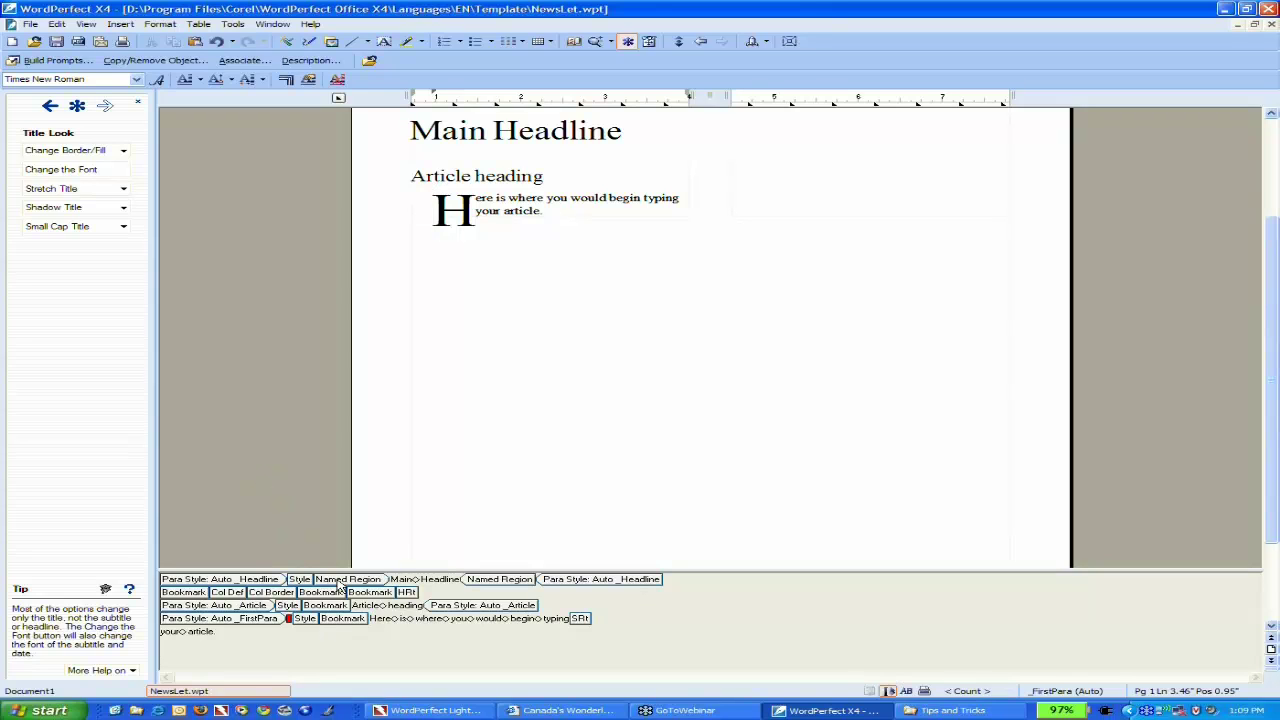
{"action": "left_click_drag", "start_coordinate": [336, 570], "coordinate": [325, 683]}
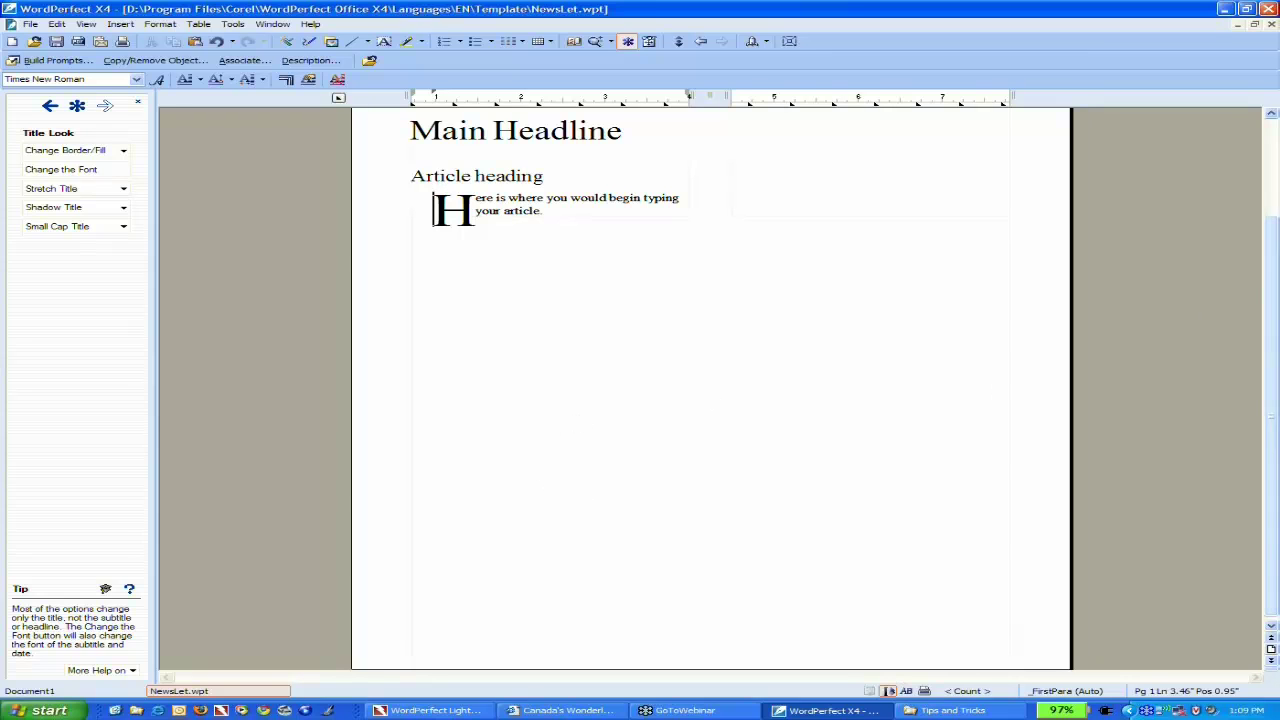
- Look over the template's Associate options for features and triggers, leaving the associations as they are
{"action": "left_click_drag", "start_coordinate": [1272, 290], "coordinate": [1272, 218]}
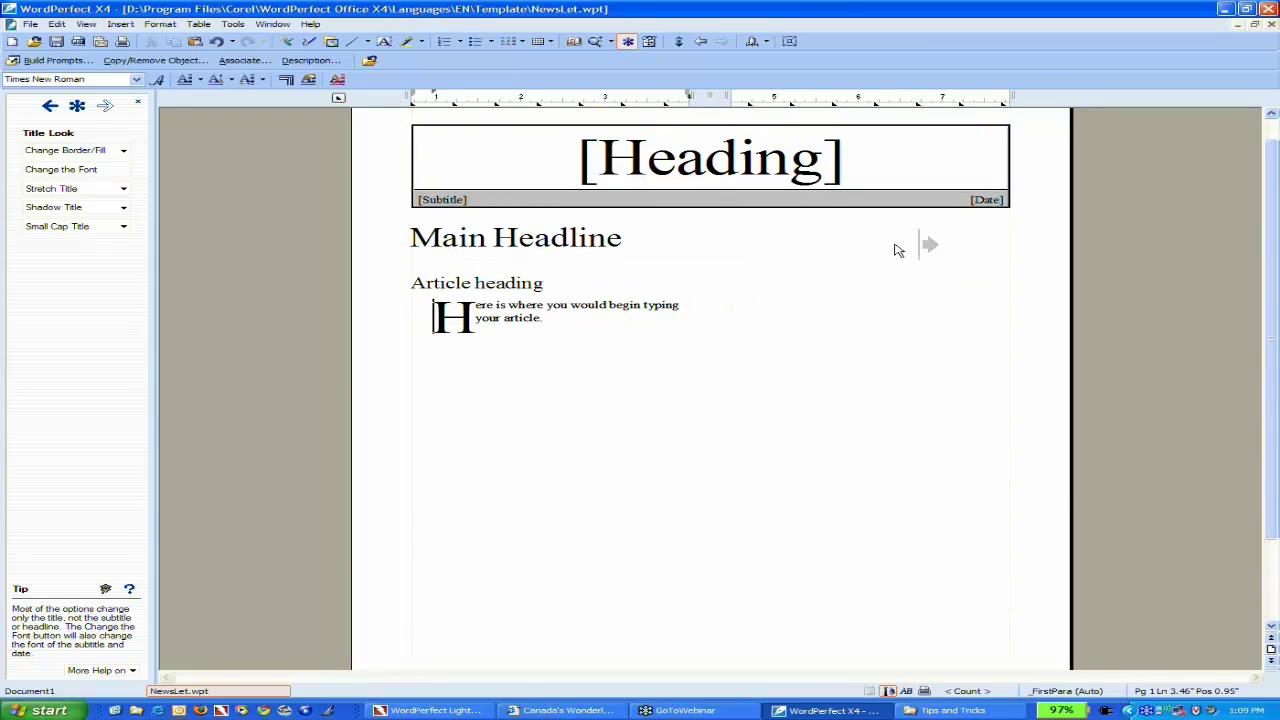
{"action": "left_click", "coordinate": [245, 61]}
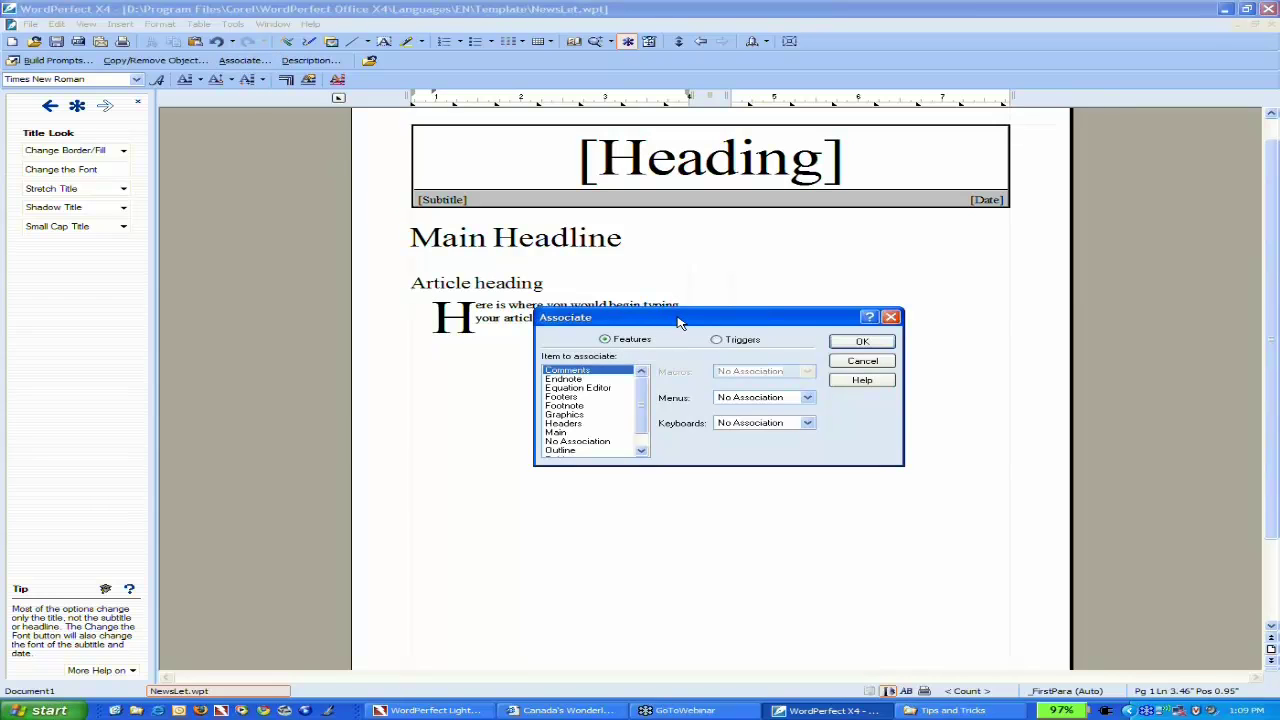
{"action": "left_click_drag", "start_coordinate": [678, 323], "coordinate": [655, 302]}
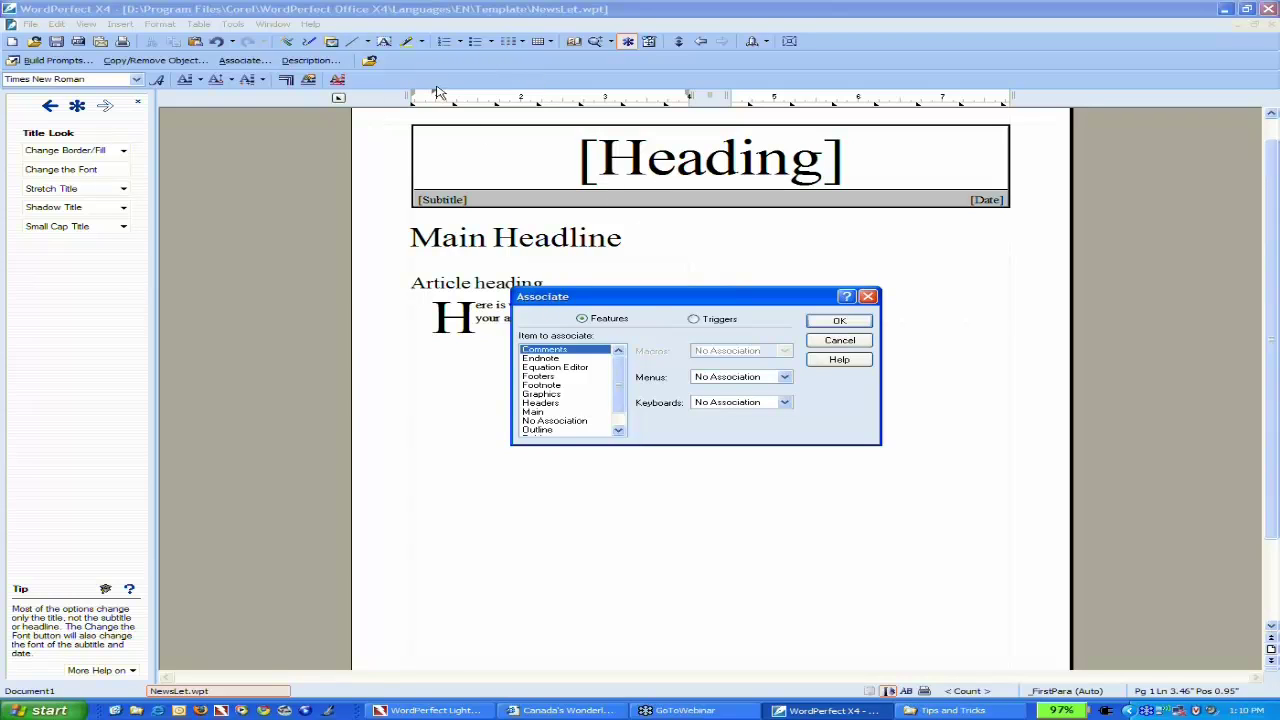
{"action": "left_click", "coordinate": [840, 340]}
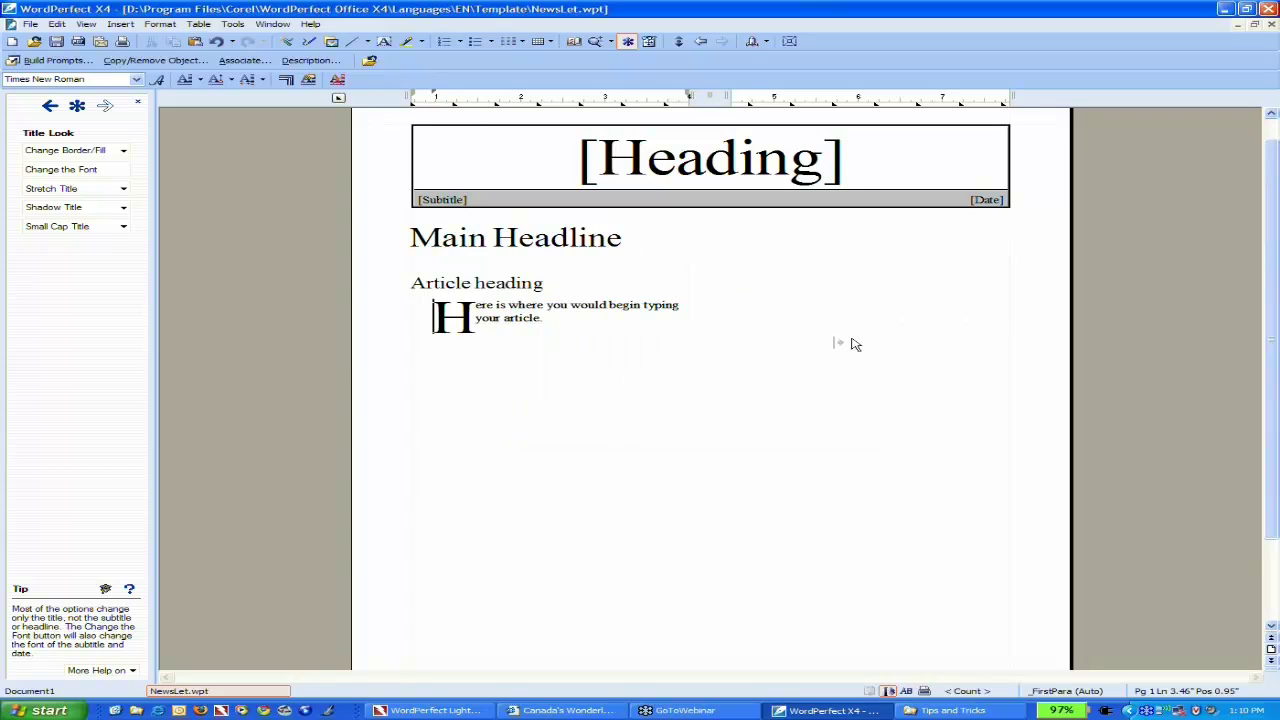
- Append "- used for family newsletter" to the template's "Newsletter" description
{"action": "left_click", "coordinate": [312, 61]}
{"action": "left_click", "coordinate": [649, 377]}
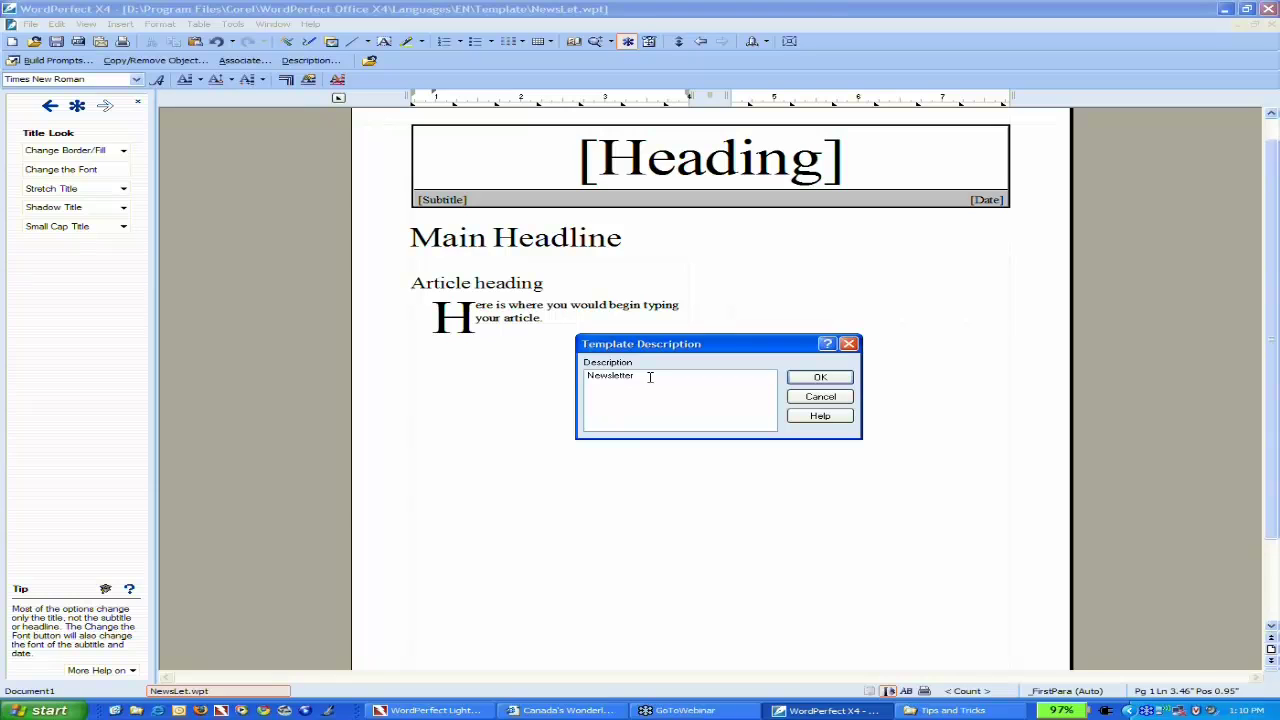
{"action": "type", "text": "- used for family newsletter"}
{"action": "left_click", "coordinate": [810, 378]}
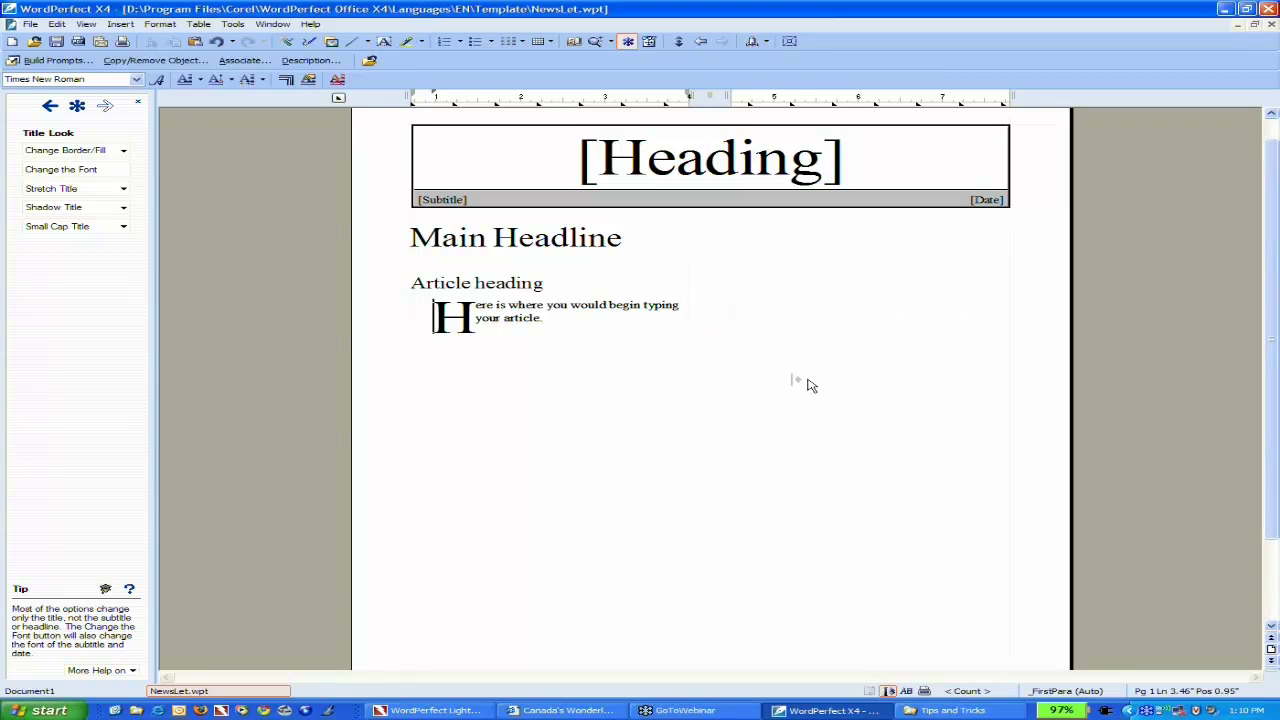
- Close the newsletter template without saving its changes
{"action": "left_click", "coordinate": [369, 62]}
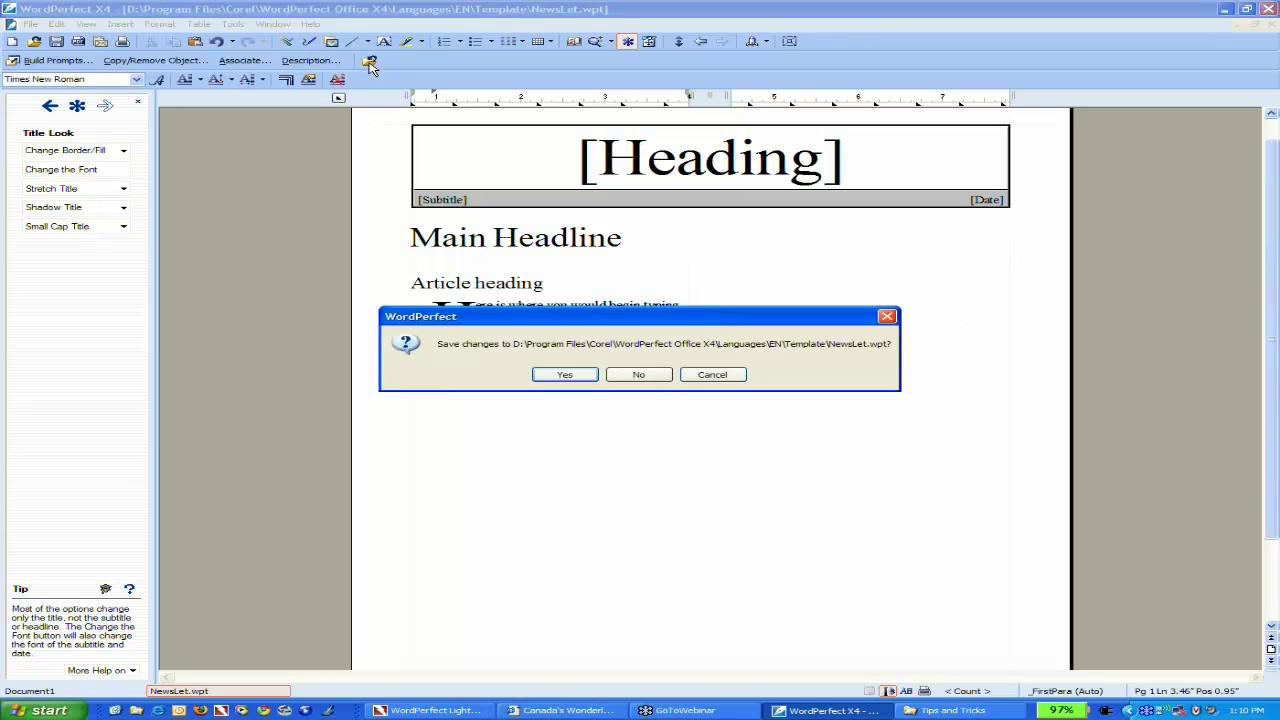
{"action": "left_click", "coordinate": [640, 376]}
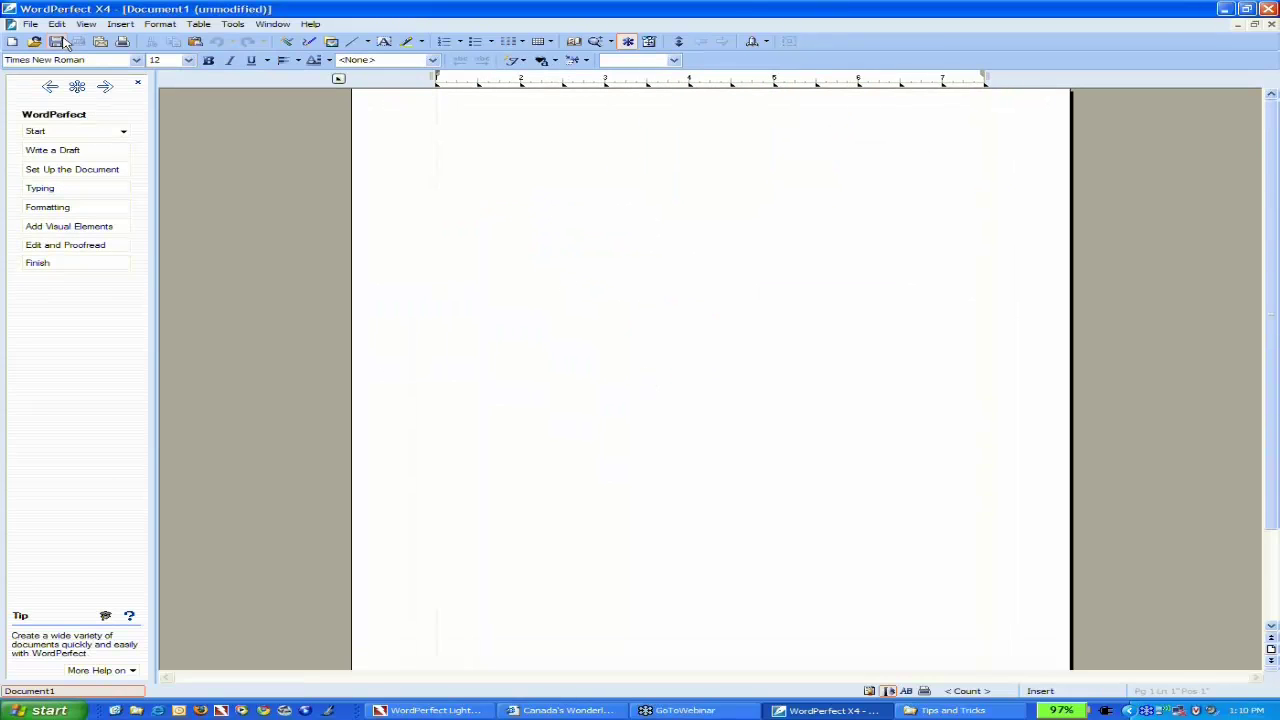
- Create a new document from the Family Newsletter_layout project in the Creative Projects category, with its macros enabled
{"action": "left_click", "coordinate": [31, 24]}
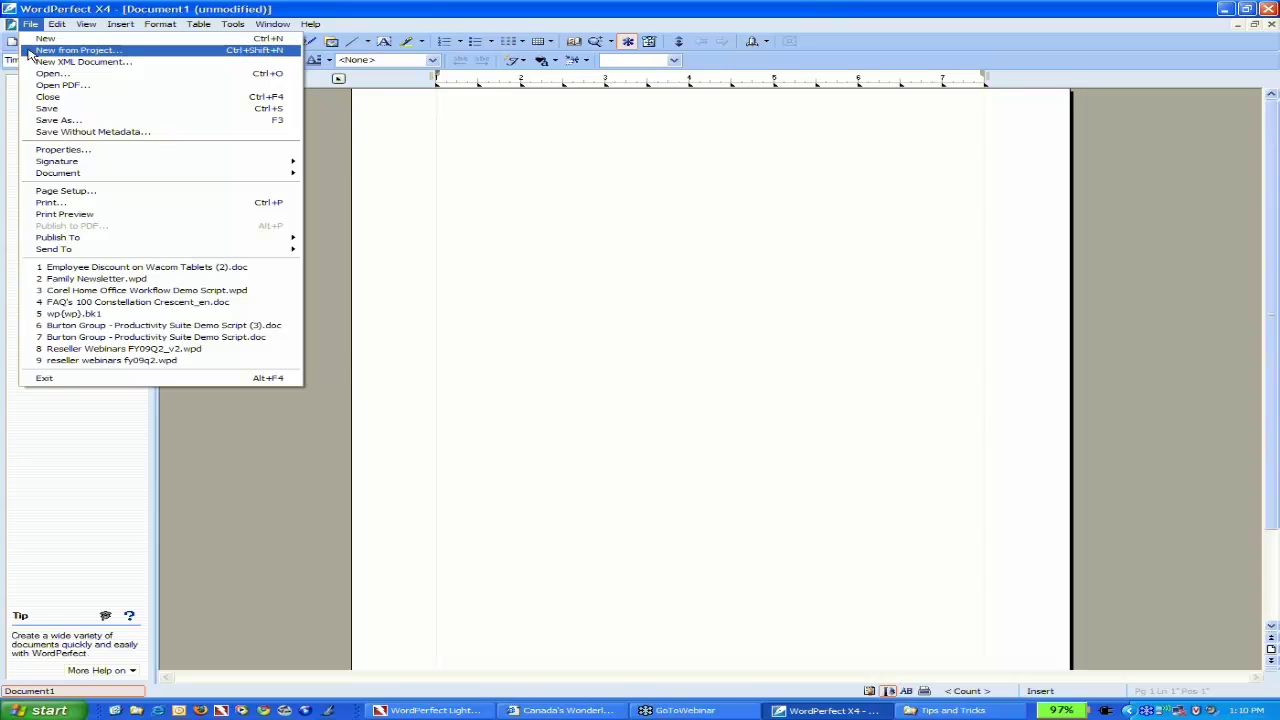
{"action": "left_click", "coordinate": [31, 52]}
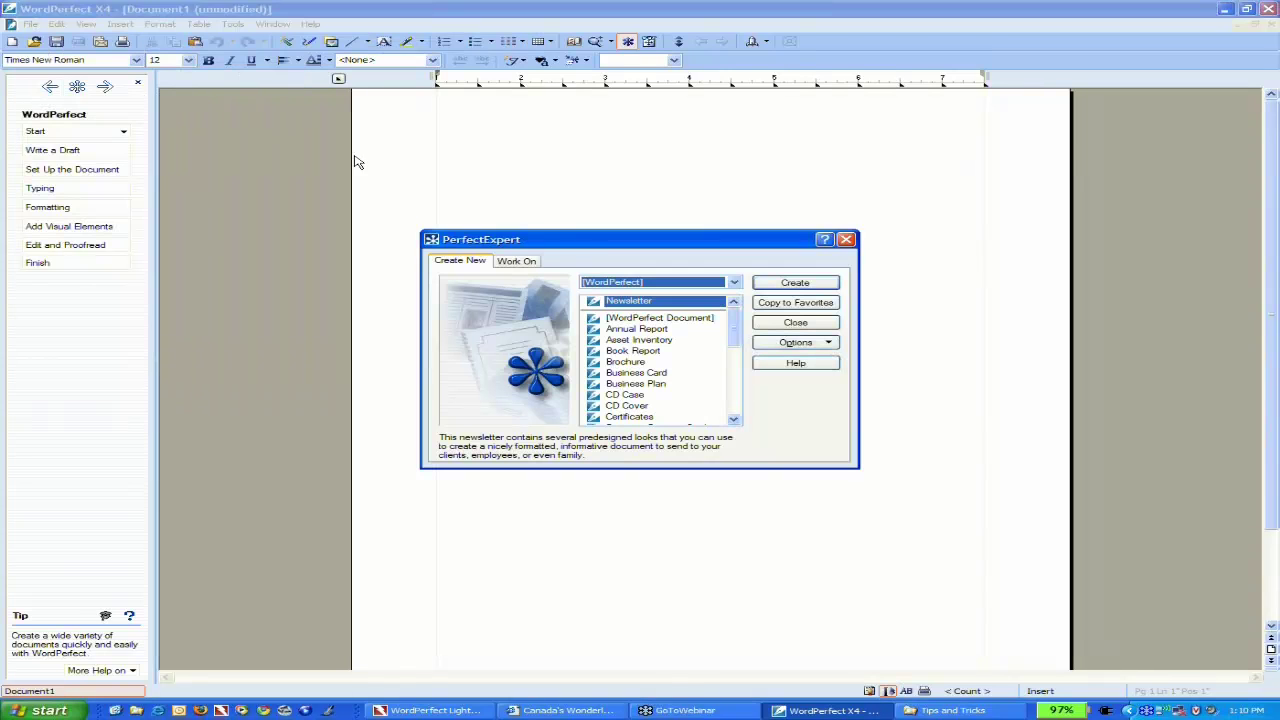
{"action": "left_click_drag", "start_coordinate": [736, 330], "coordinate": [738, 365]}
{"action": "left_click", "coordinate": [735, 284]}
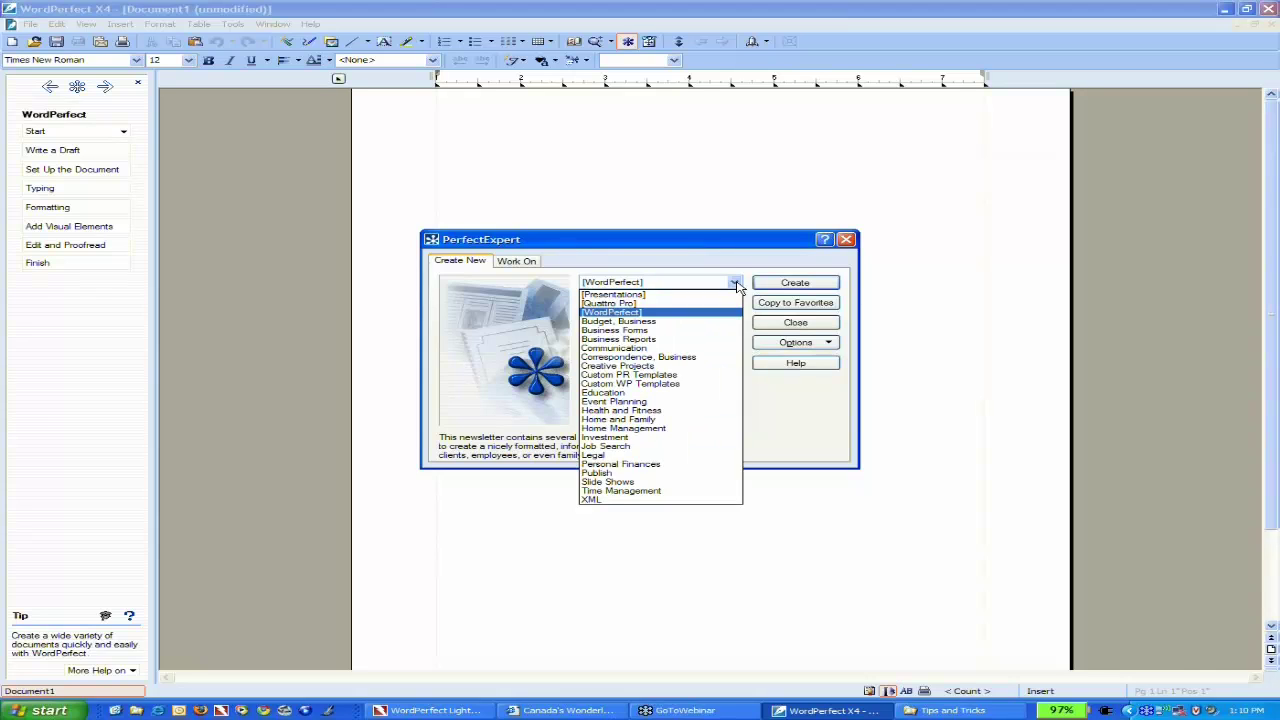
{"action": "left_click", "coordinate": [681, 367]}
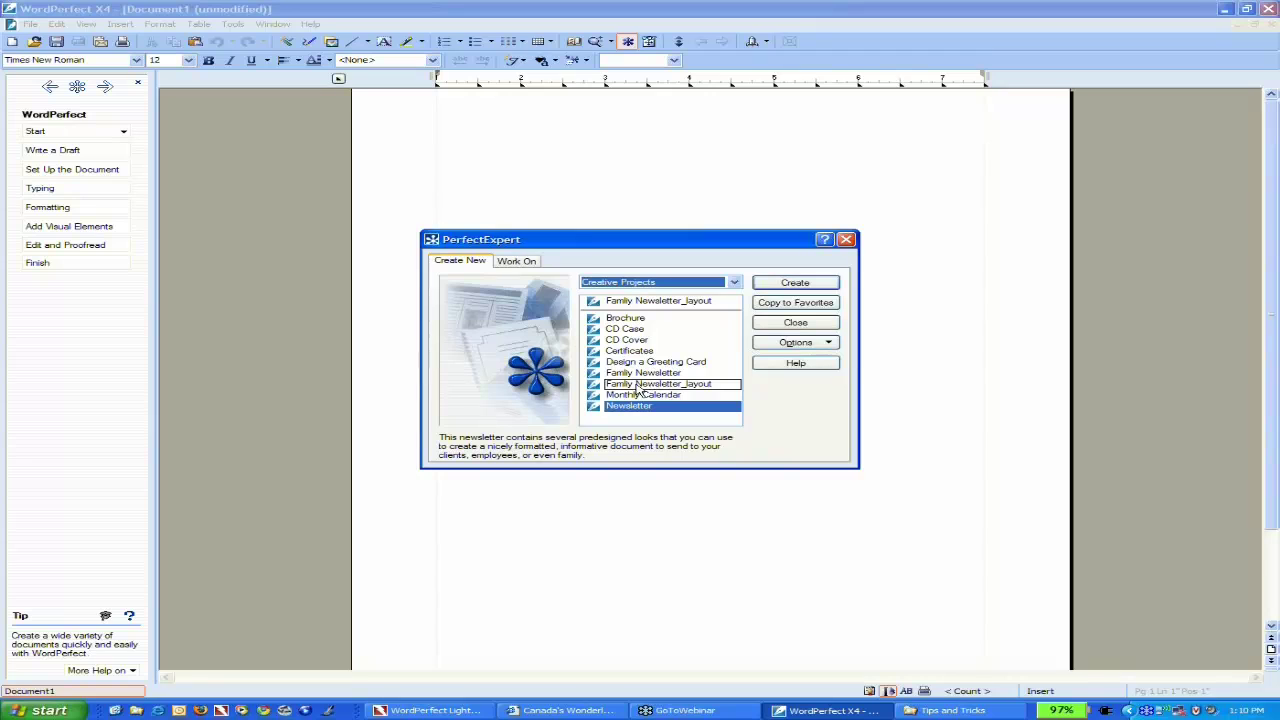
{"action": "left_click", "coordinate": [642, 388]}
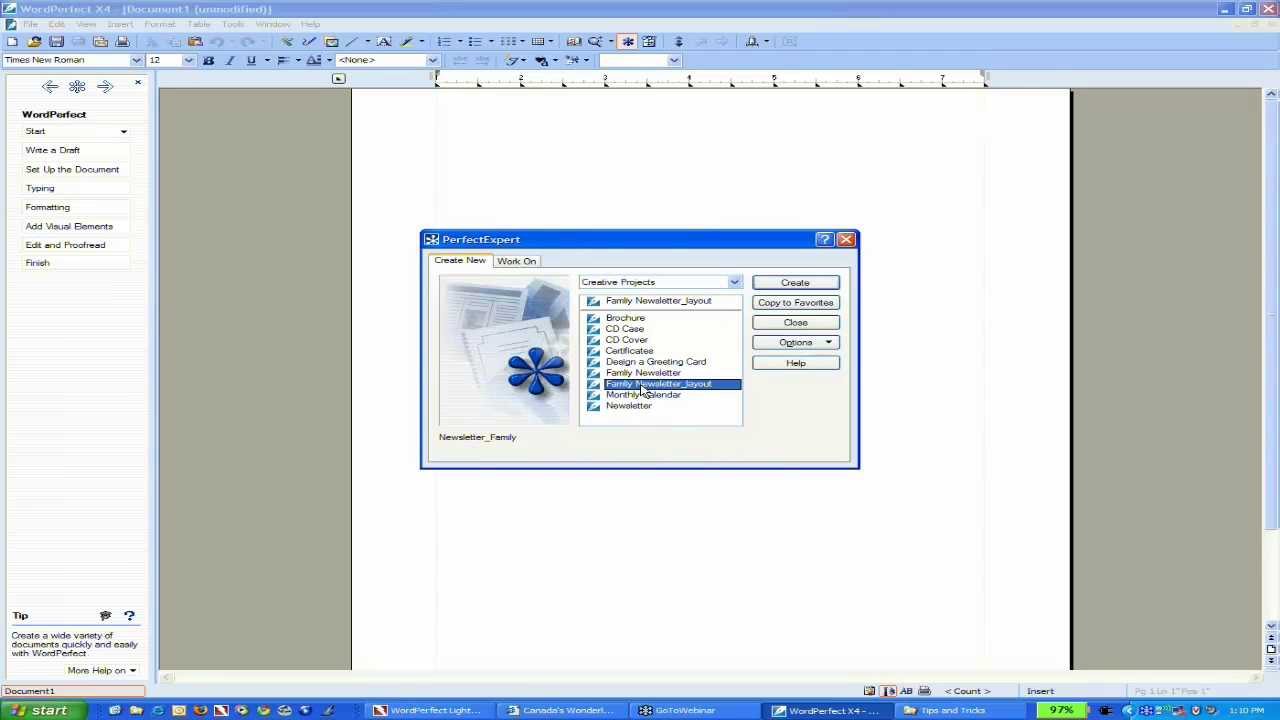
{"action": "left_click", "coordinate": [794, 344]}
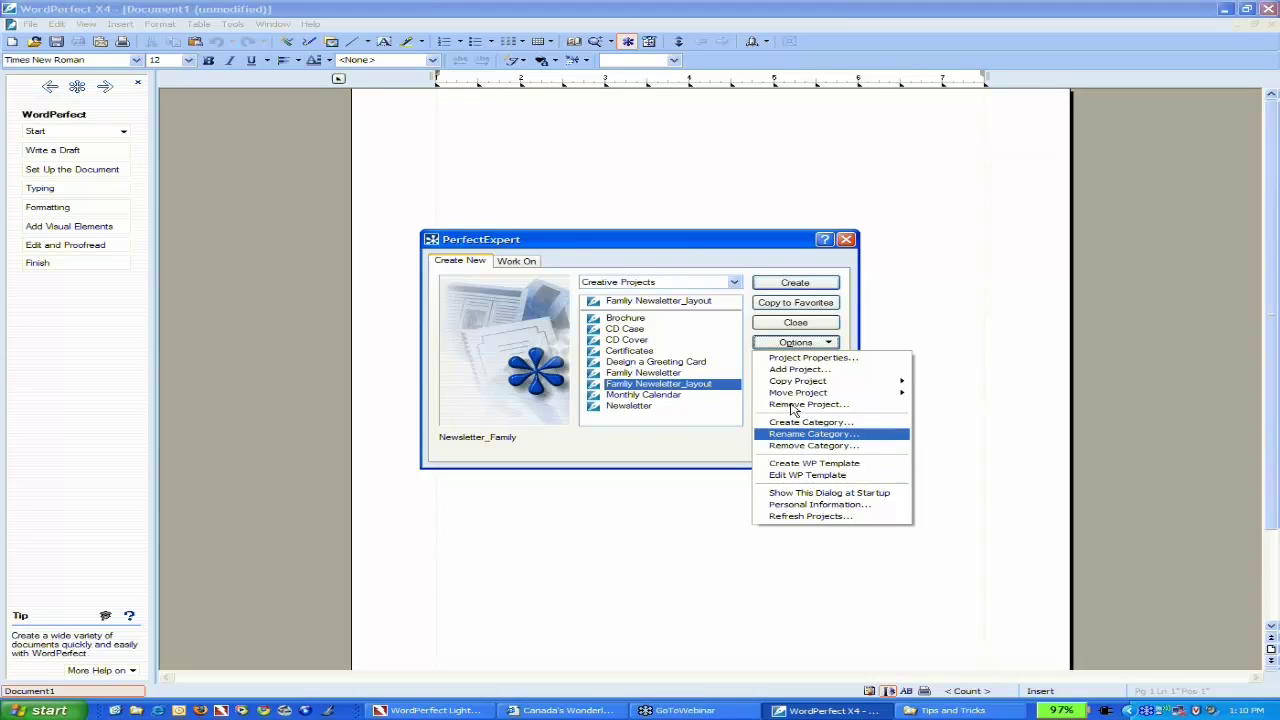
{"action": "left_click", "coordinate": [777, 287]}
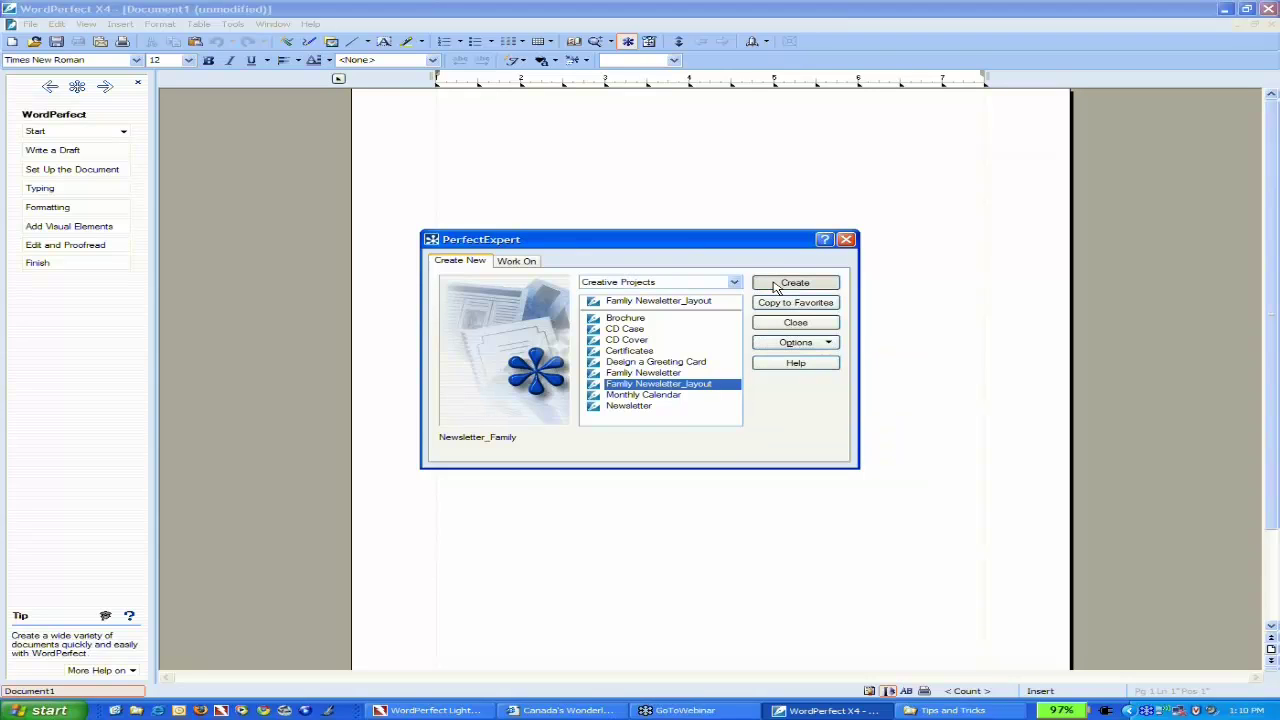
{"action": "left_click", "coordinate": [777, 287]}
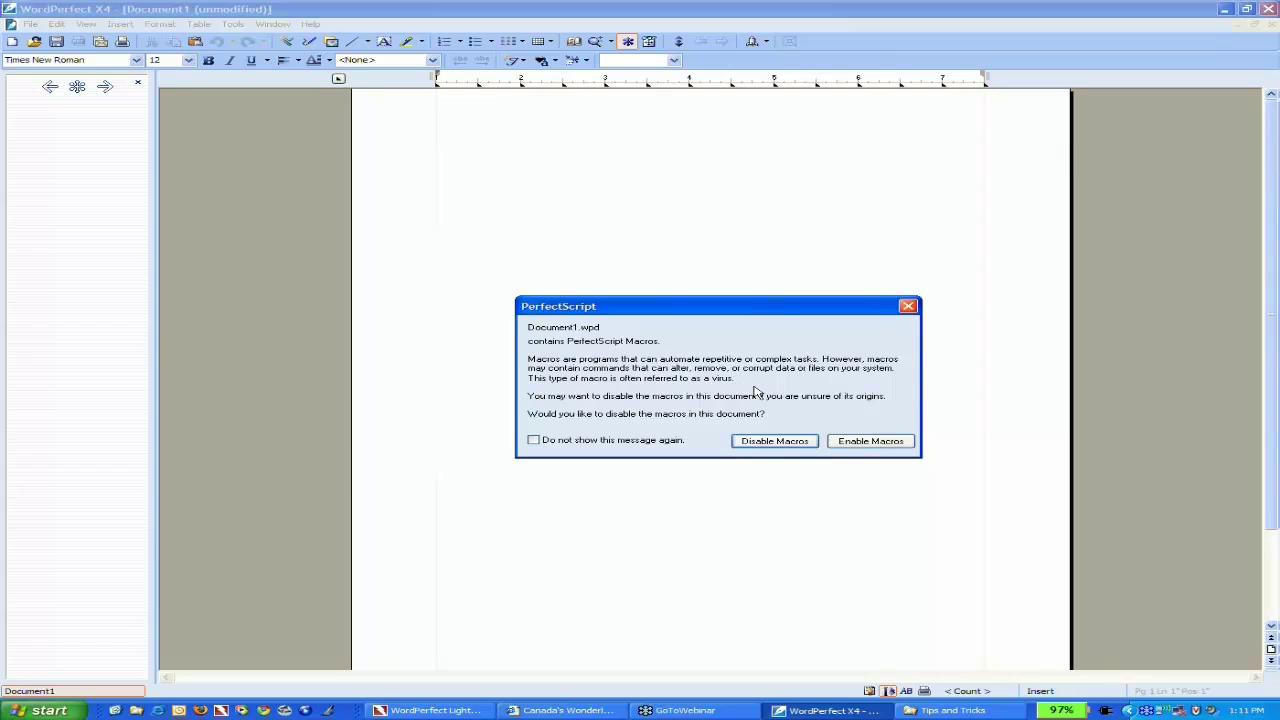
{"action": "left_click", "coordinate": [870, 443]}
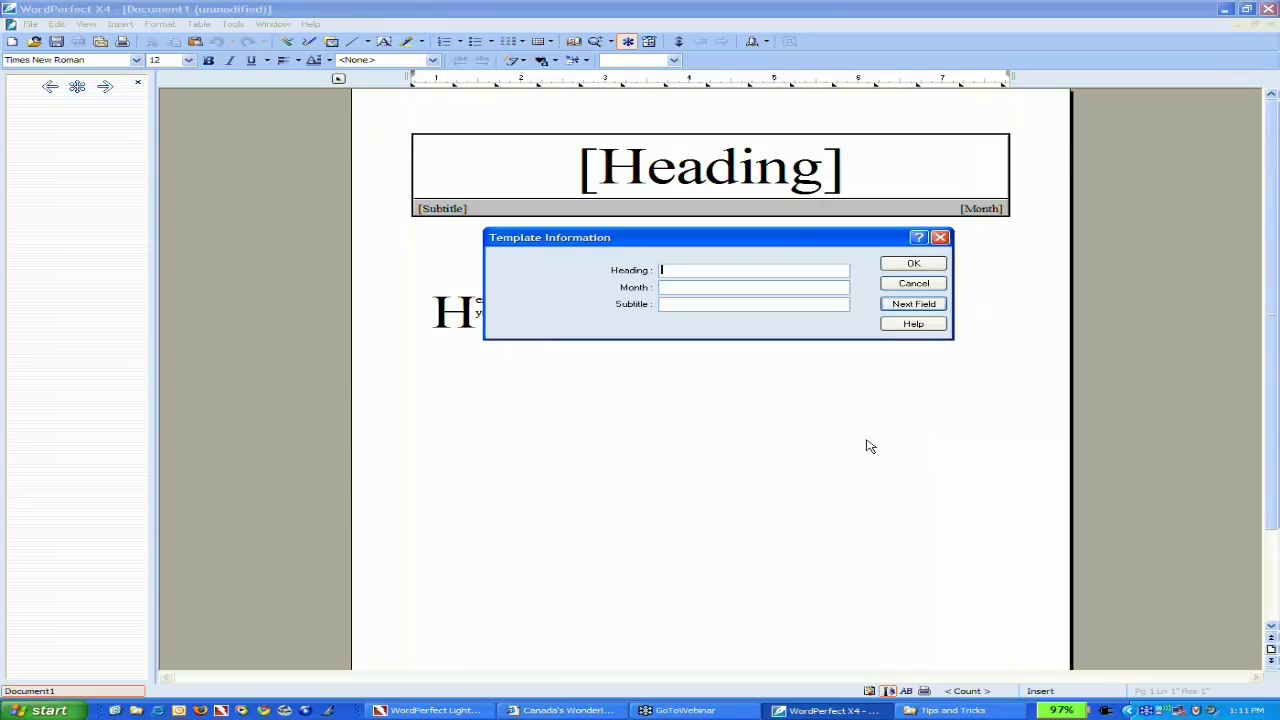
- Fill in the template information with heading "Summer Vacation", month "June - August 2009" and subtitle "Adventure awaits", and check both pages
{"action": "left_click_drag", "start_coordinate": [723, 251], "coordinate": [723, 371]}
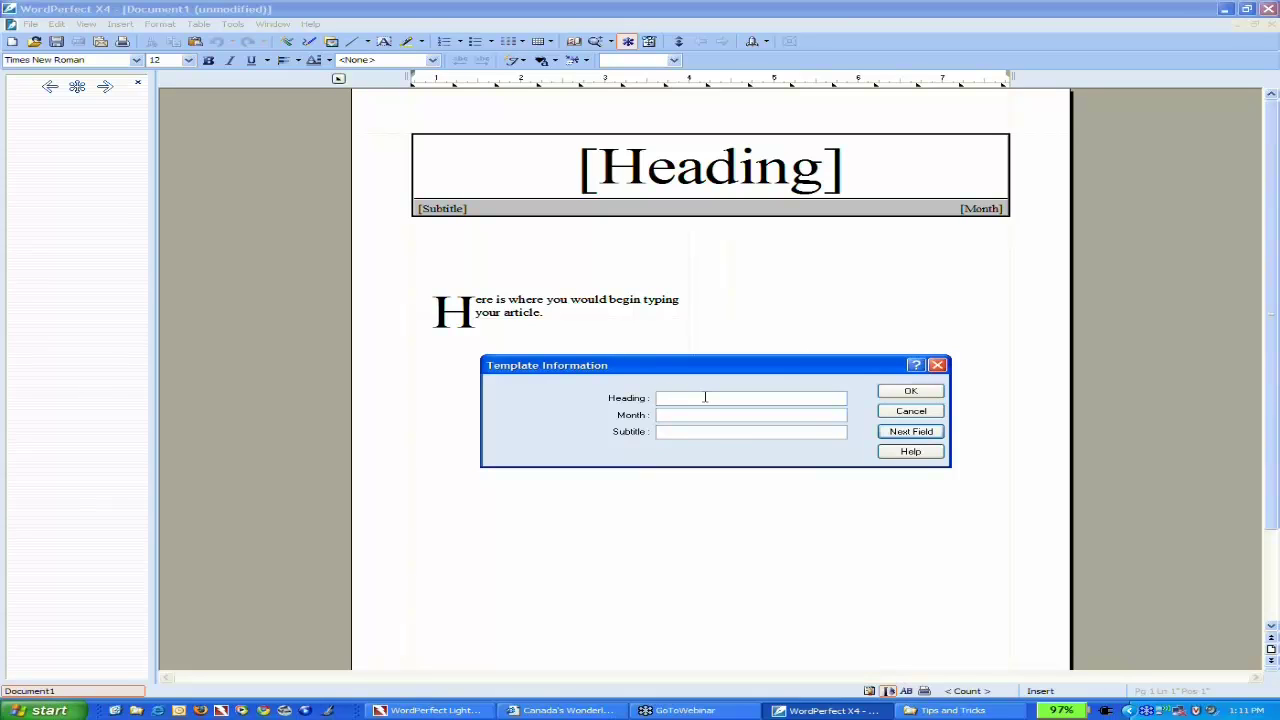
{"action": "type", "text": "Sum"}
{"action": "type", "text": "mer Vacation"}
{"action": "type", "text": "tio"}
{"action": "type", "text": "June - Augu"}
{"action": "type", "text": "st 2009"}
{"action": "key", "text": "Tab"}
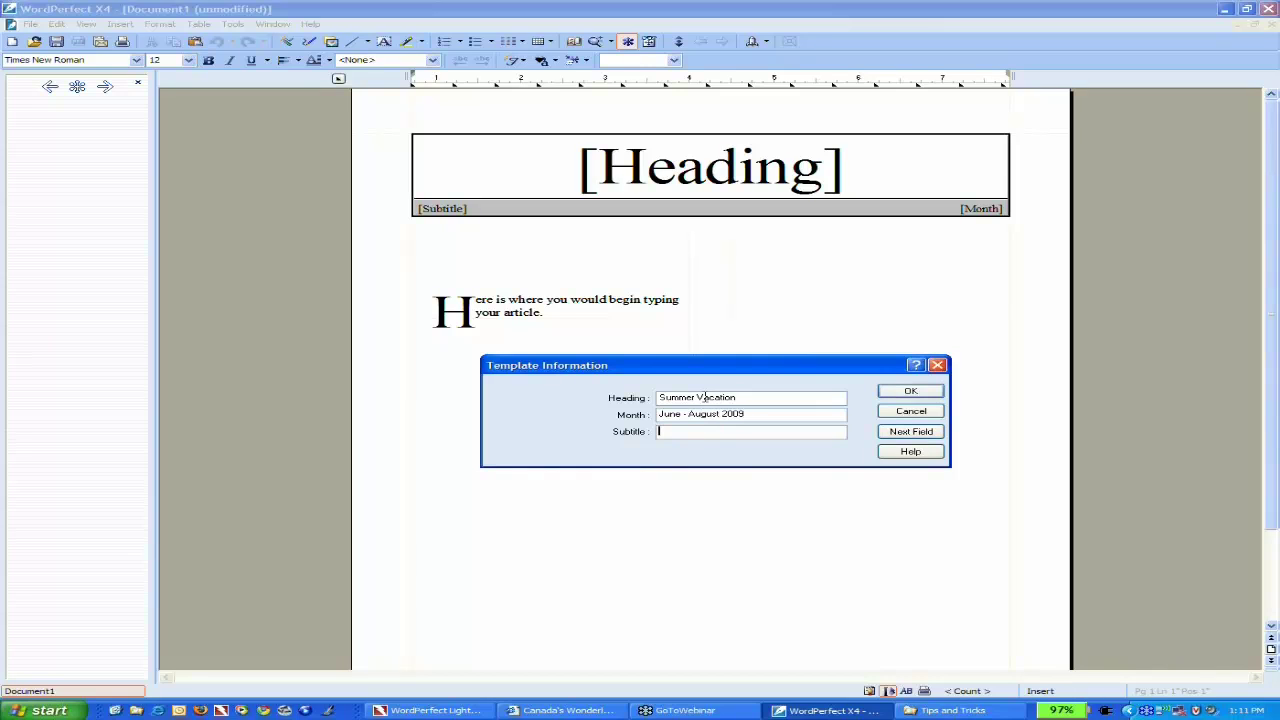
{"action": "type", "text": "Adventure awaits"}
{"action": "left_click", "coordinate": [905, 391]}
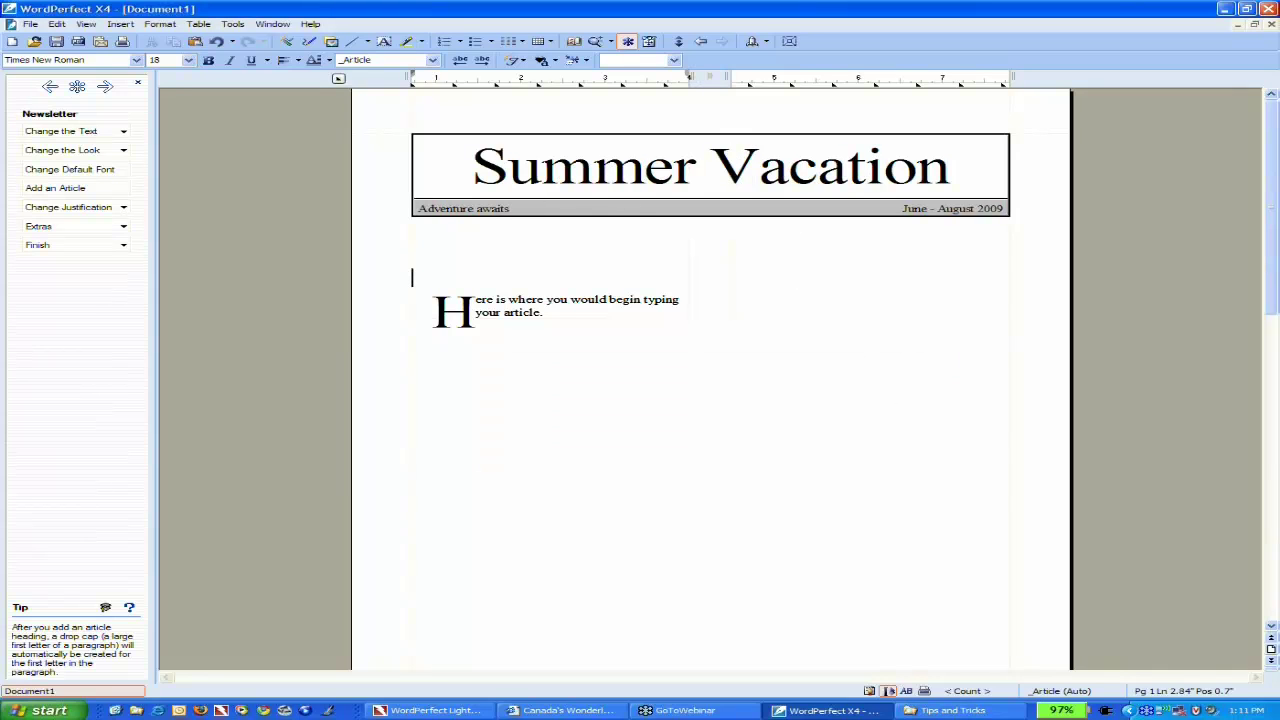
{"action": "scroll", "coordinate": [797, 343], "scroll_direction": "down", "scroll_amount": 10}
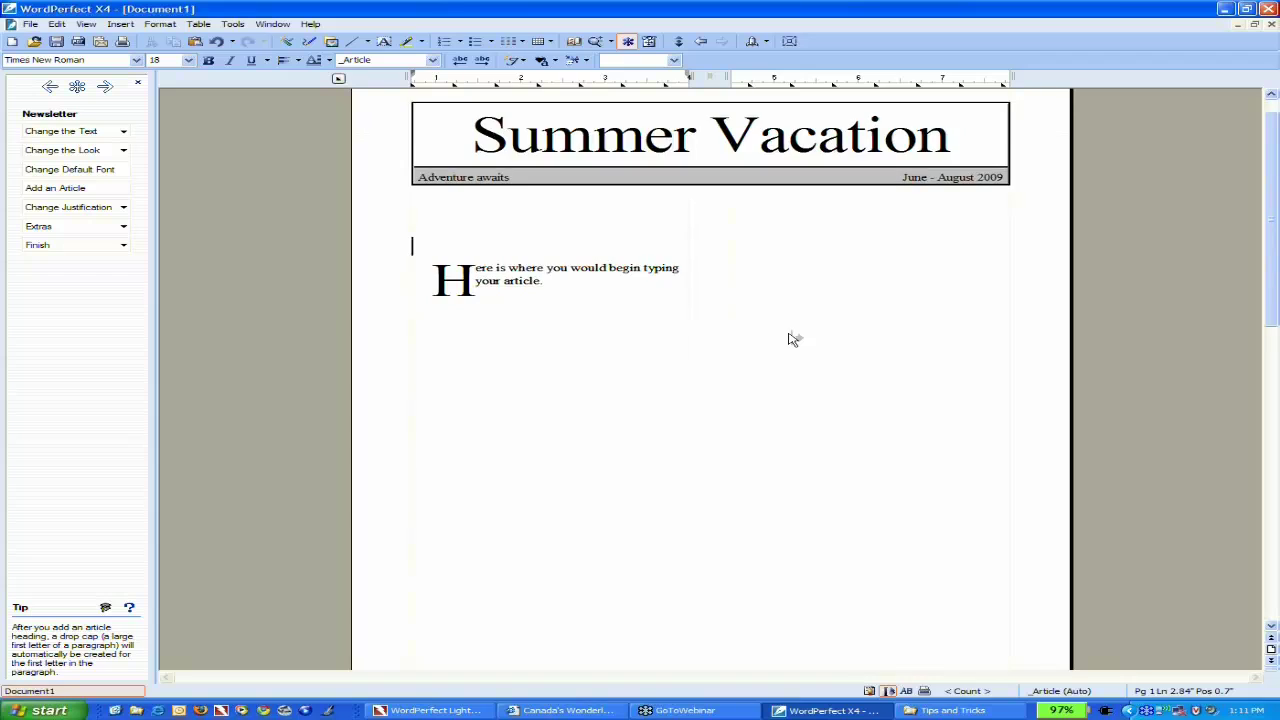
{"action": "scroll", "coordinate": [791, 343], "scroll_direction": "down", "scroll_amount": 6}
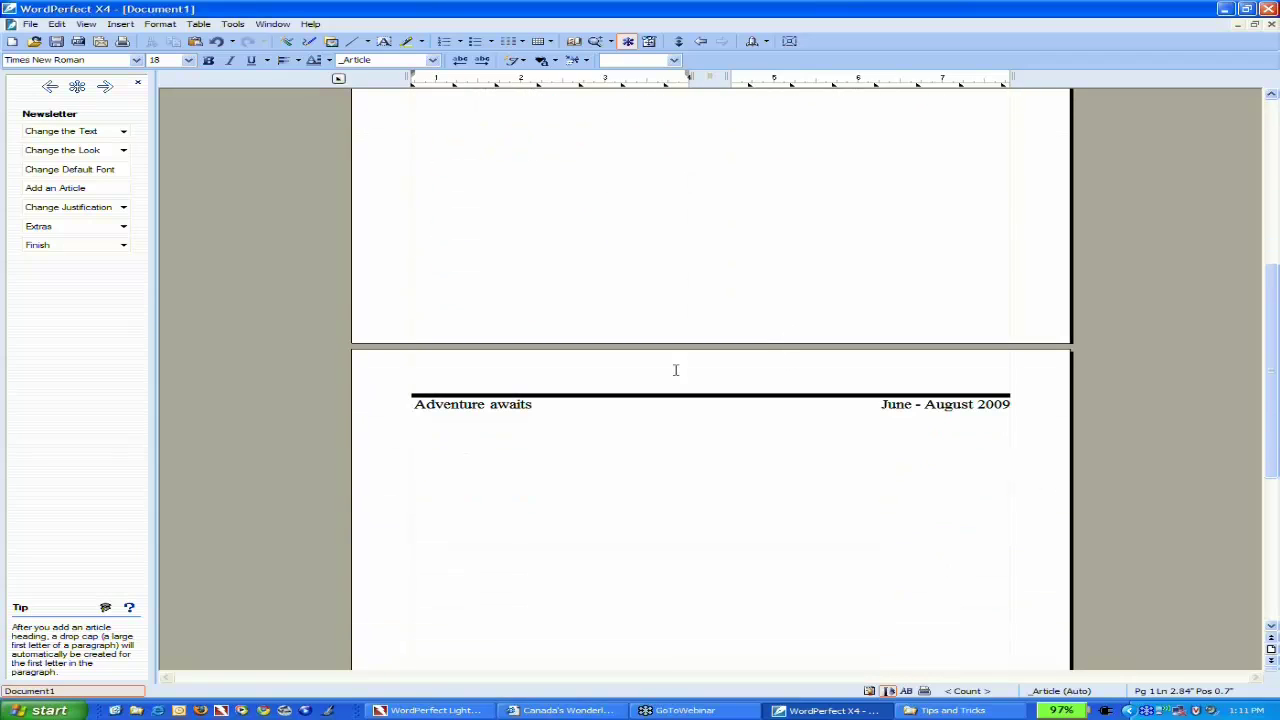